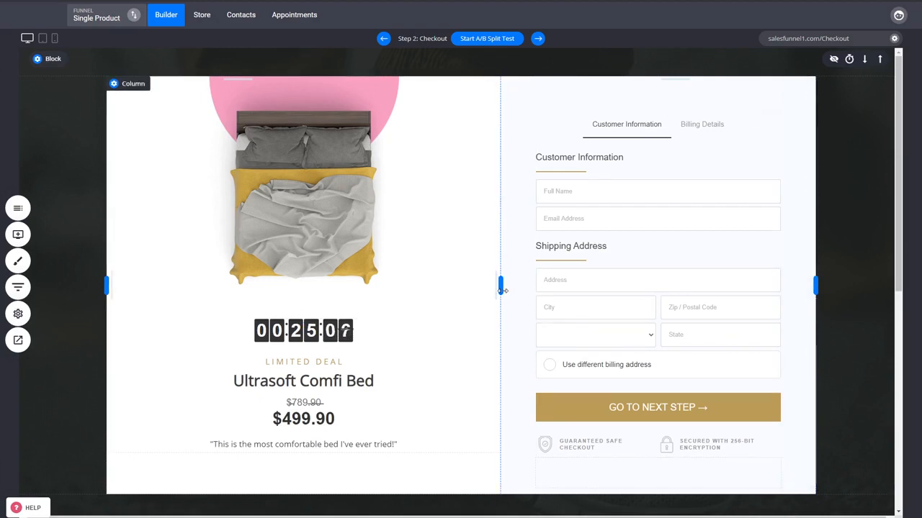
Narrow the product column so the checkout form's column gets slightly wider, and save the page
left_click_drag(501, 288, 467, 288)
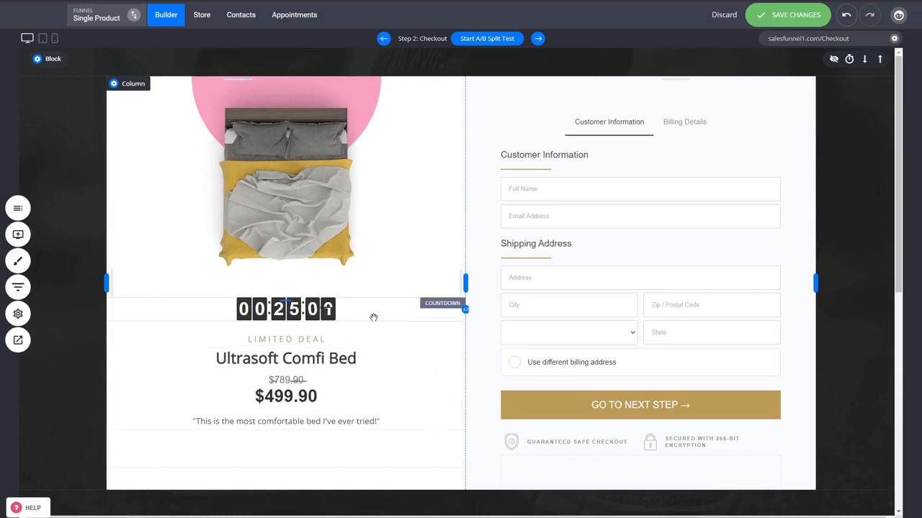
left_click_drag(465, 283, 483, 285)
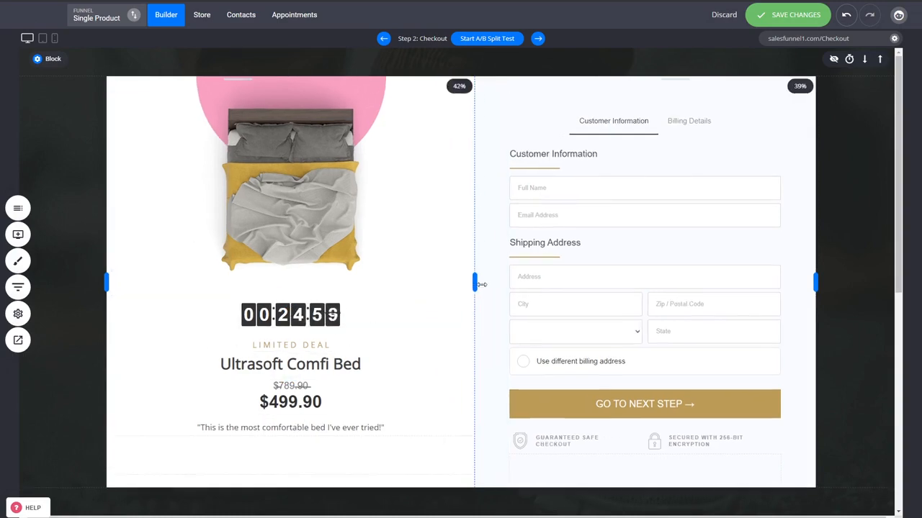
key("ctrl+s")
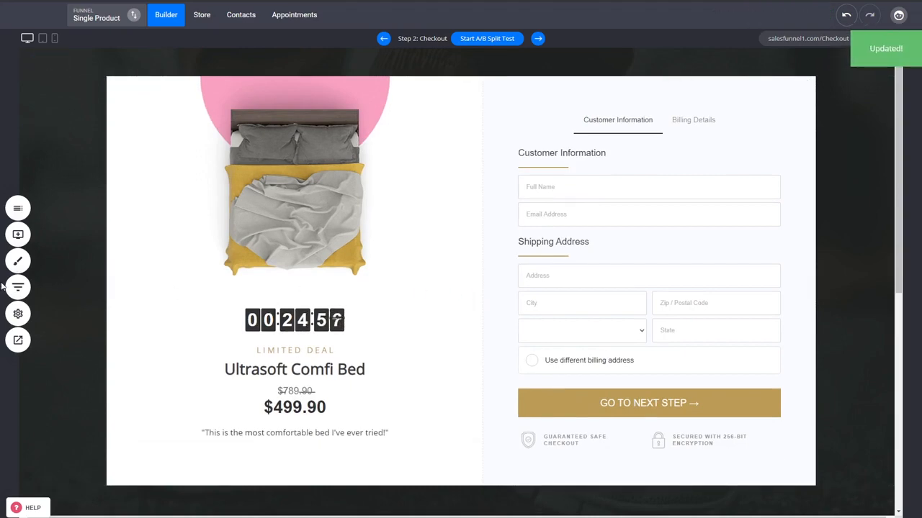
Browse the Checkout page templates offered when adding a new step to the funnel
left_click(18, 287)
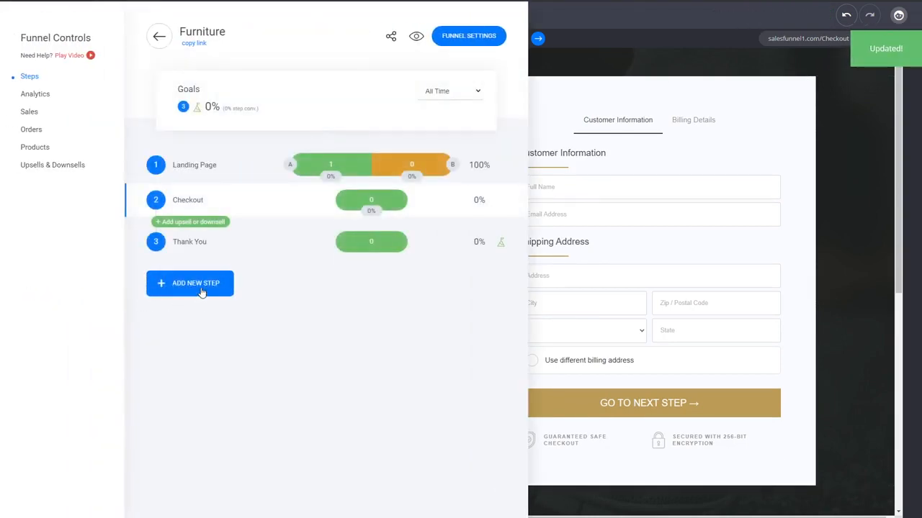
left_click(202, 288)
left_click(279, 288)
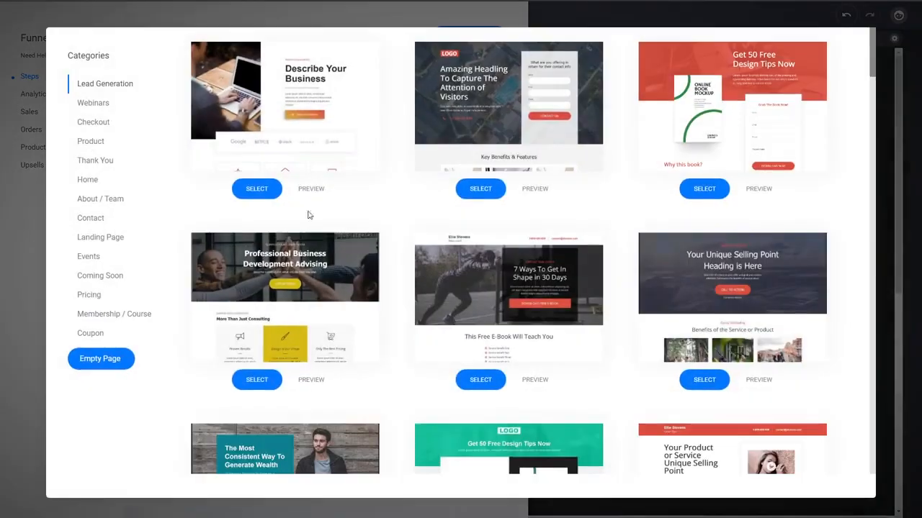
left_click(98, 124)
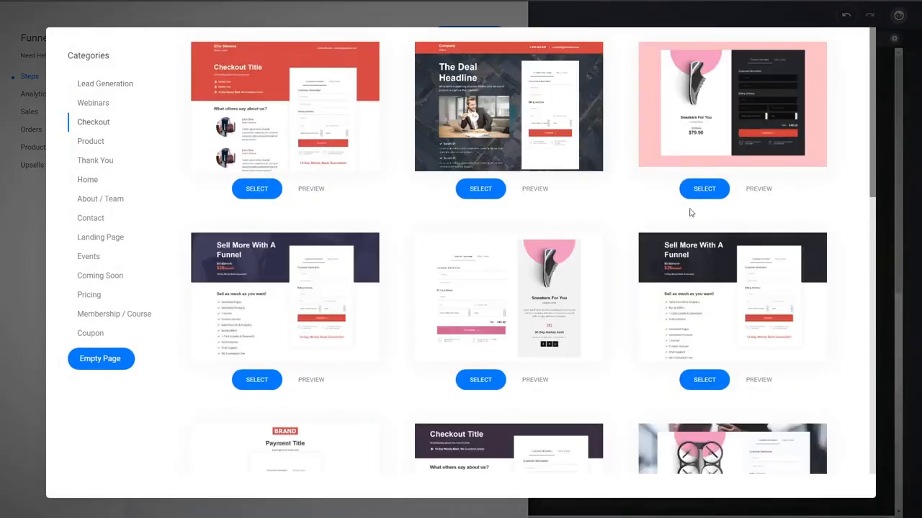
scroll(654, 222, "down", 3)
scroll(625, 233, "down", 1)
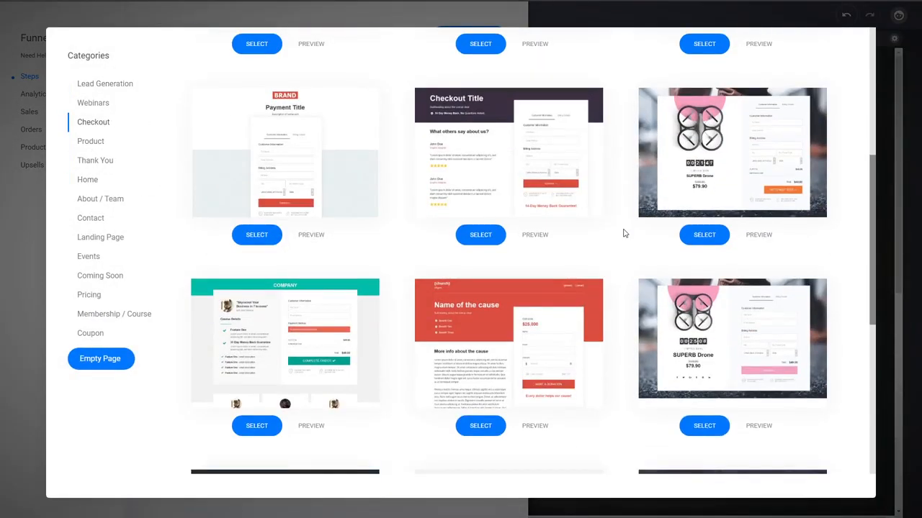
scroll(624, 234, "down", 5)
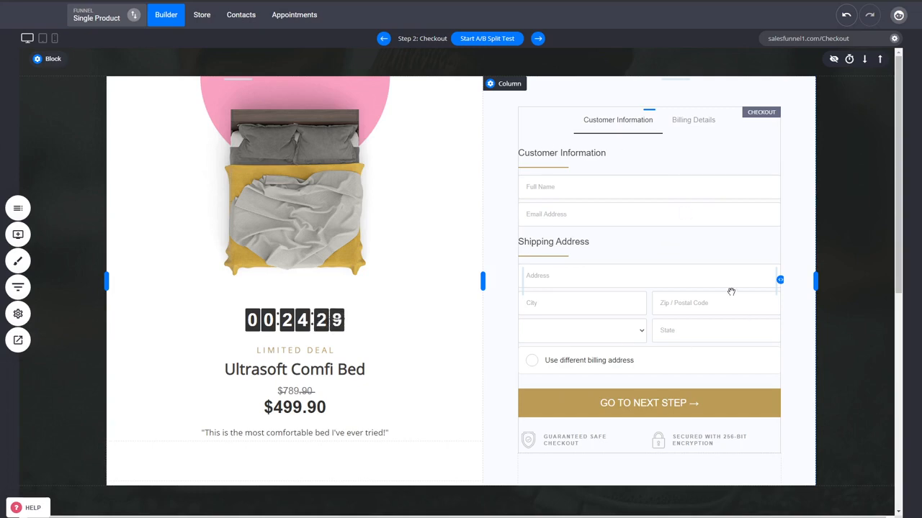
Try Cart Checkout as the checkout form's product source and return it to Product Select
left_click(643, 195)
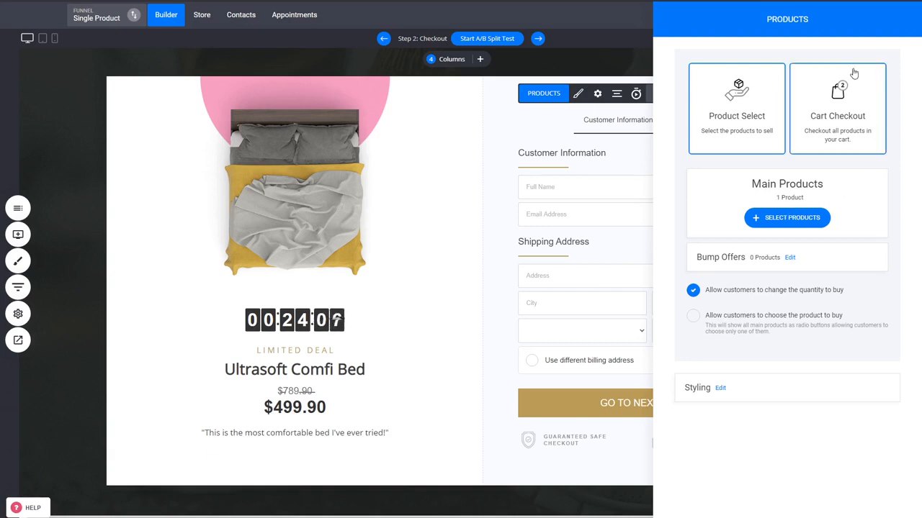
left_click(835, 126)
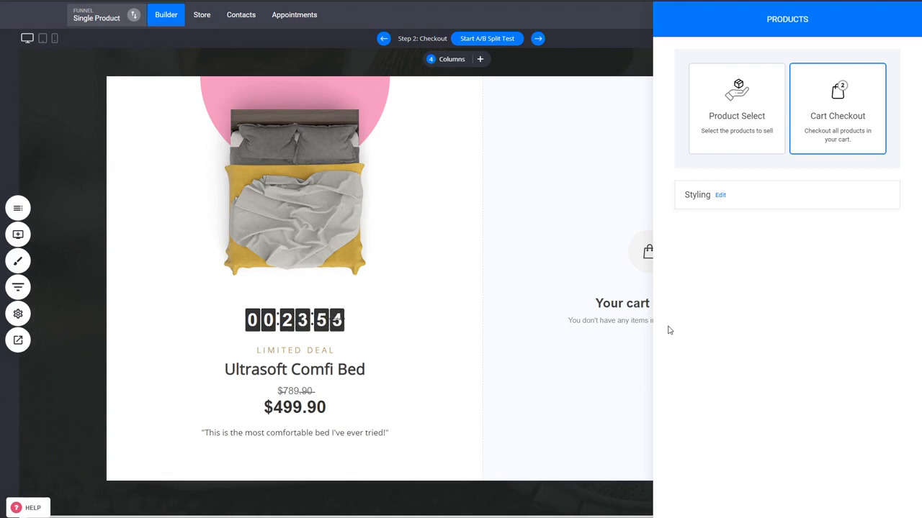
left_click(753, 117)
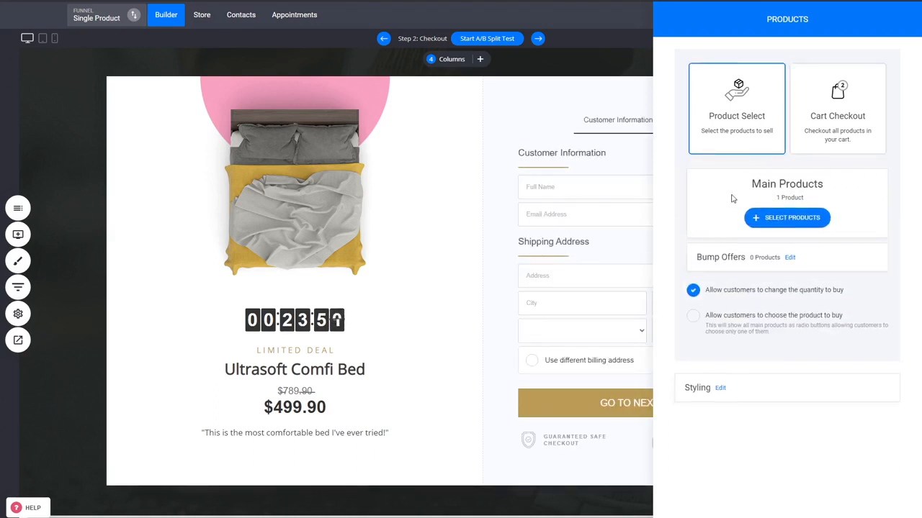
Review the products available as main products for the checkout and cancel the selection
left_click(812, 218)
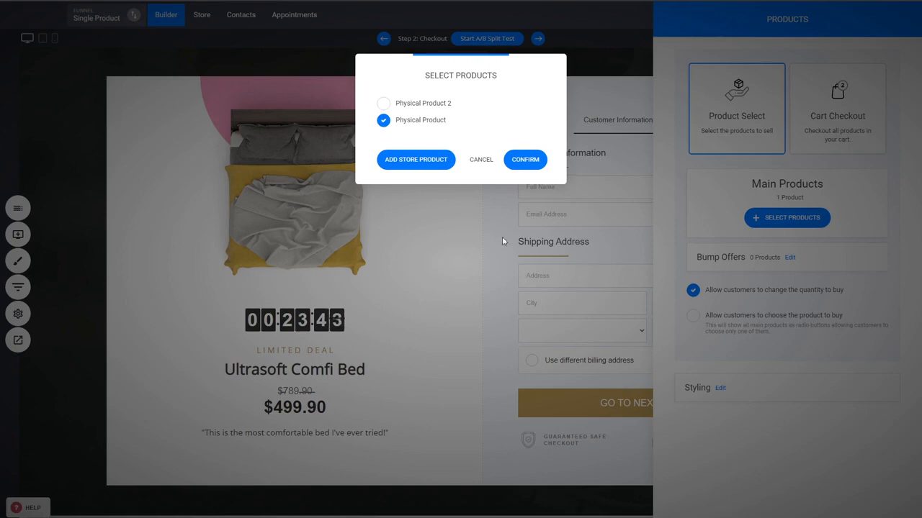
left_click(485, 164)
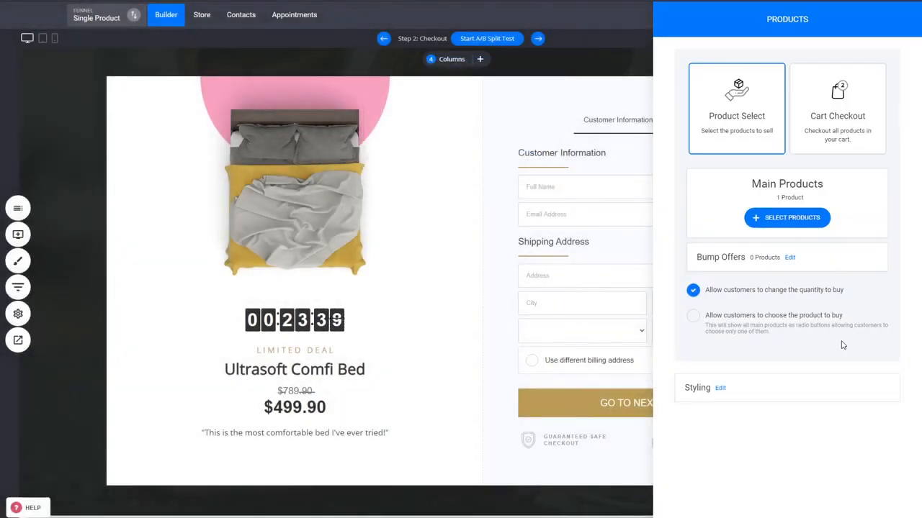
left_click(611, 280)
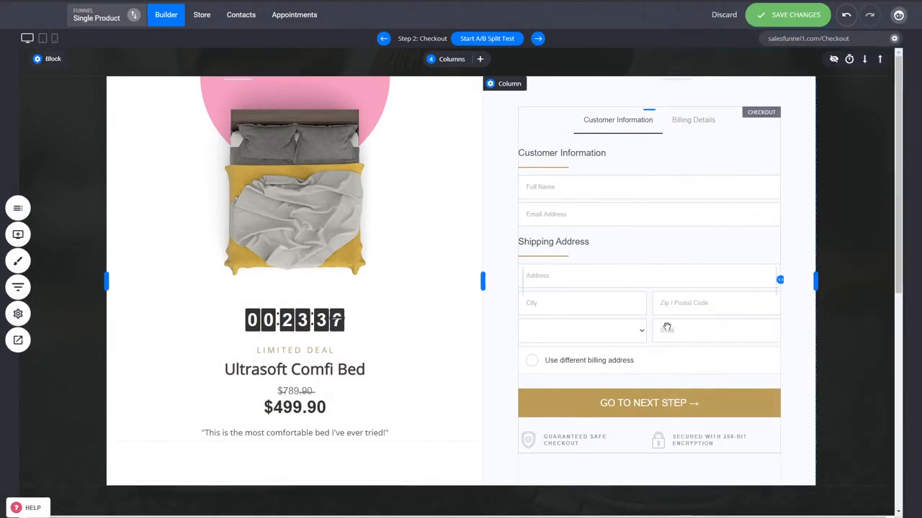
Set the checkout form's style to 1-Step Checkout after comparing it with 2-Step Checkout
left_click(588, 232)
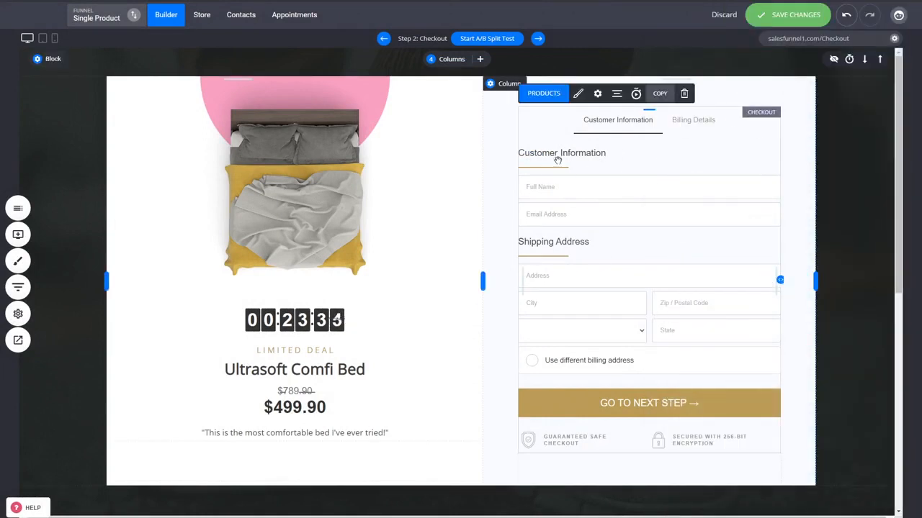
left_click(579, 96)
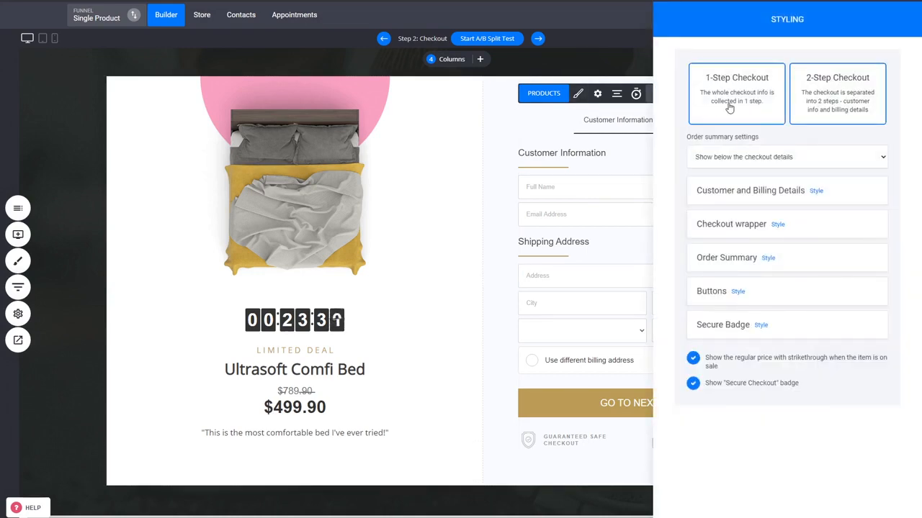
left_click(729, 105)
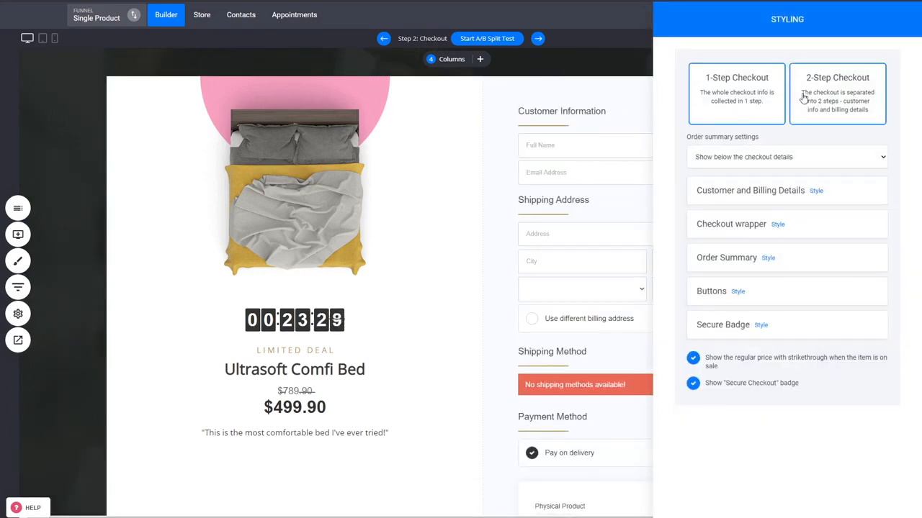
left_click(834, 102)
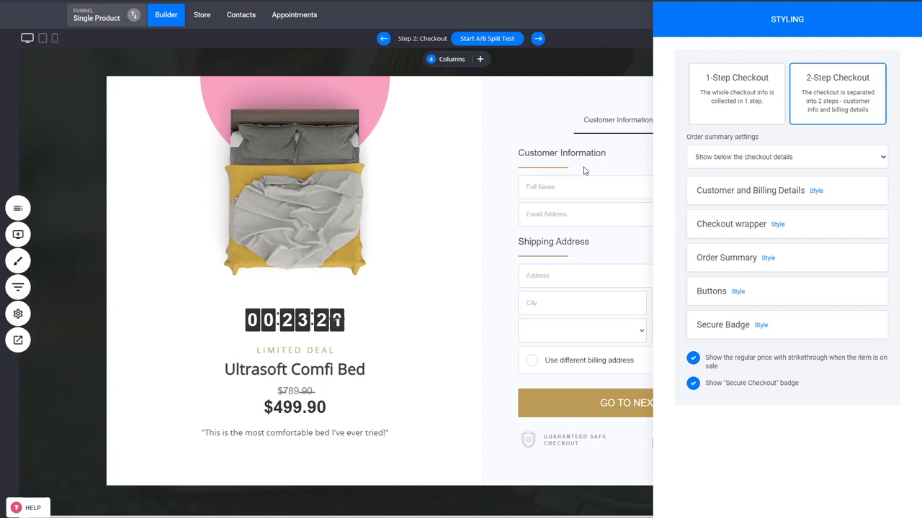
left_click(711, 115)
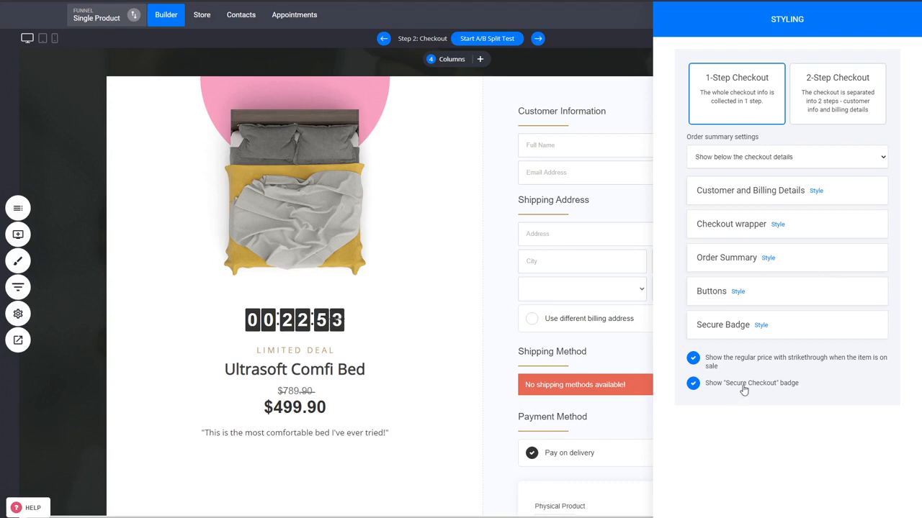
left_click(561, 342)
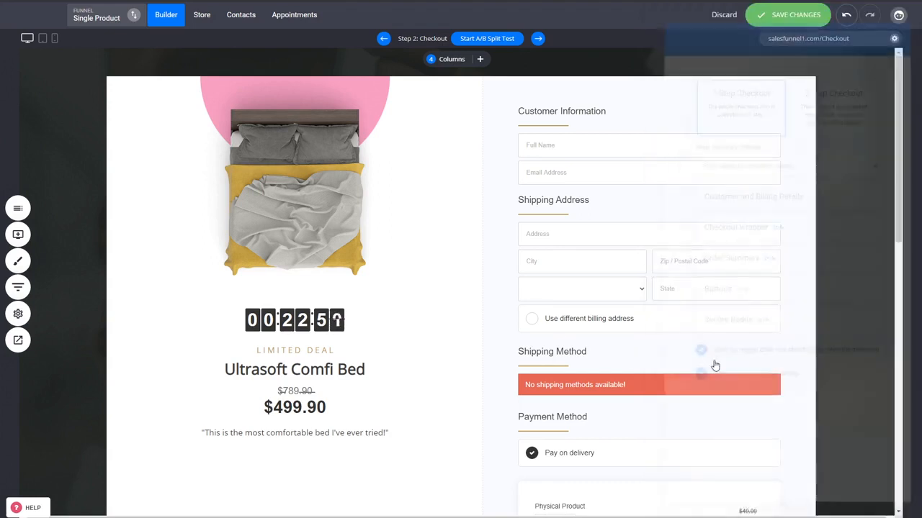
Examine the one-step checkout's address, shipping, payment and order summary sections along with its product and styling options
scroll(819, 386, "down", 3)
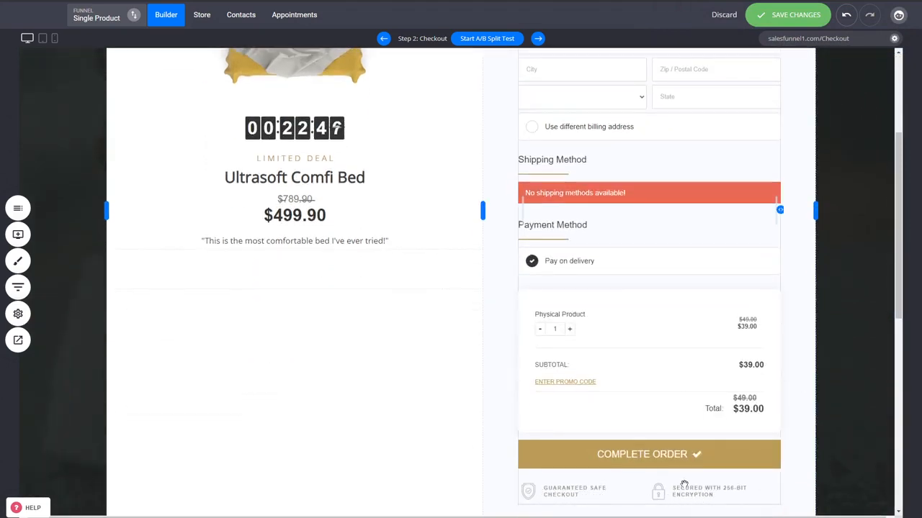
scroll(679, 401, "up", 2)
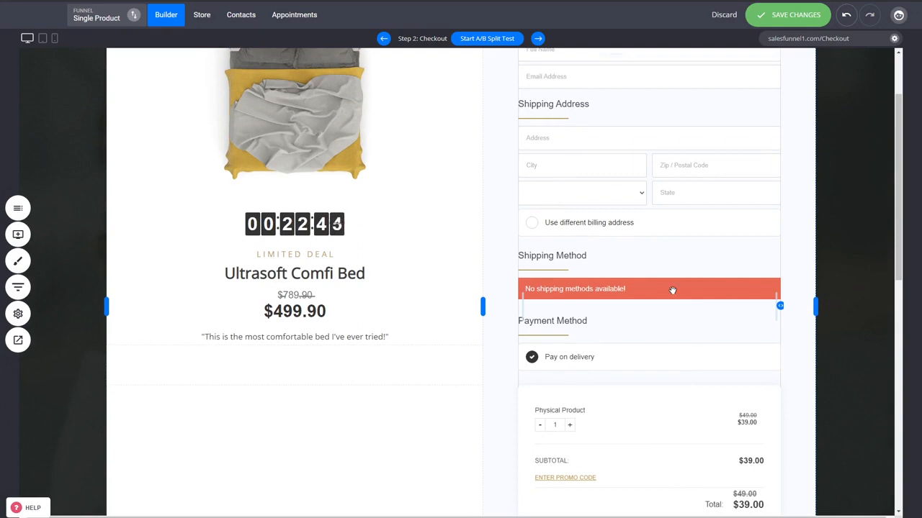
left_click(663, 246)
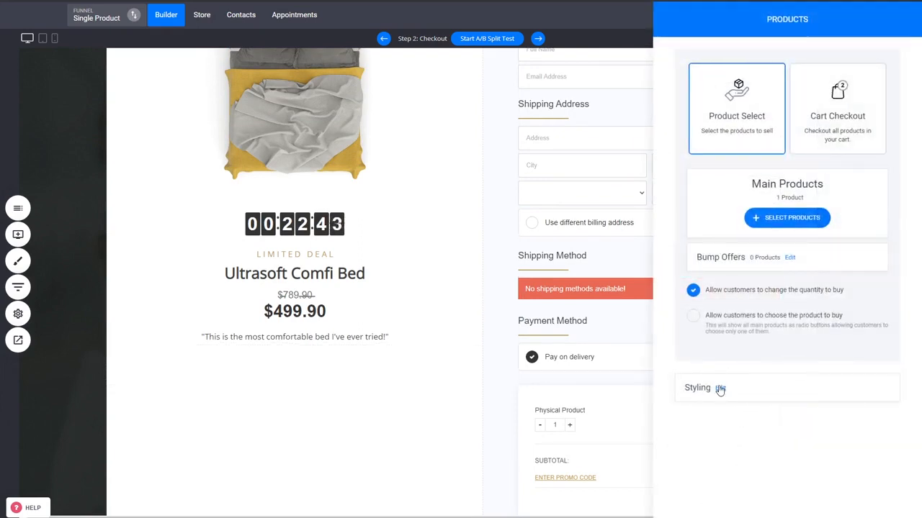
left_click(720, 389)
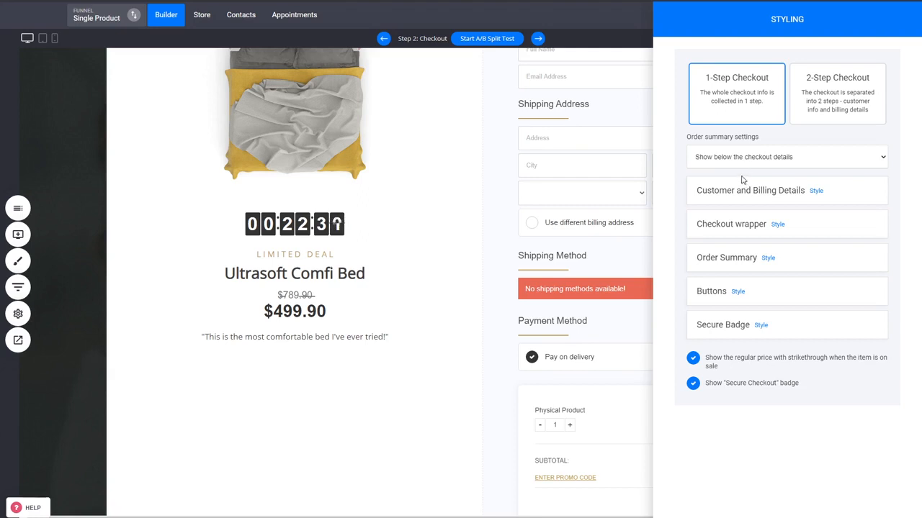
left_click(555, 357)
left_click(582, 343)
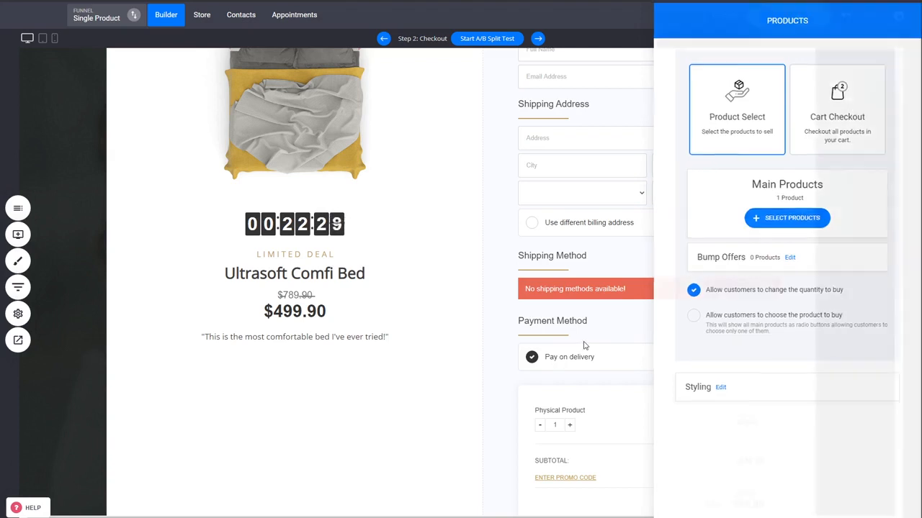
scroll(698, 370, "down", 1)
scroll(698, 370, "down", 1)
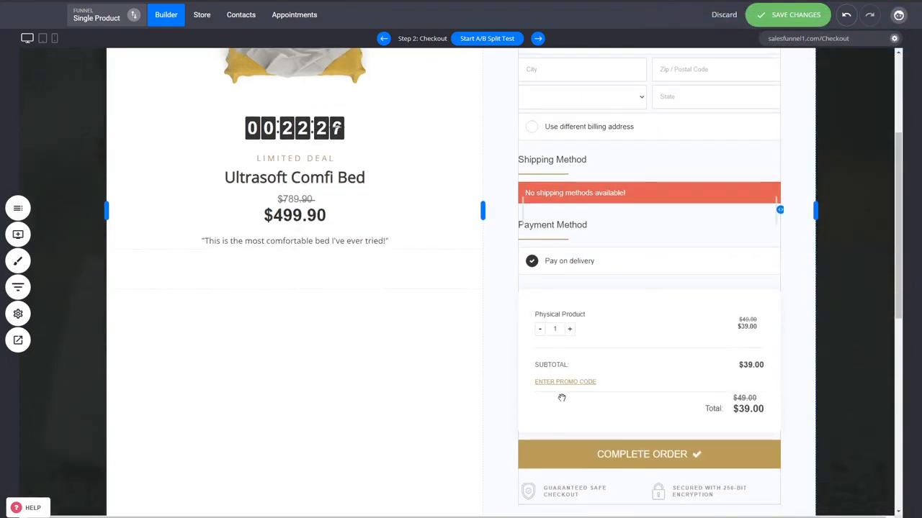
Set the checkout's order summary to show next to the checkout details
scroll(627, 375, "up", 1)
scroll(626, 375, "up", 2)
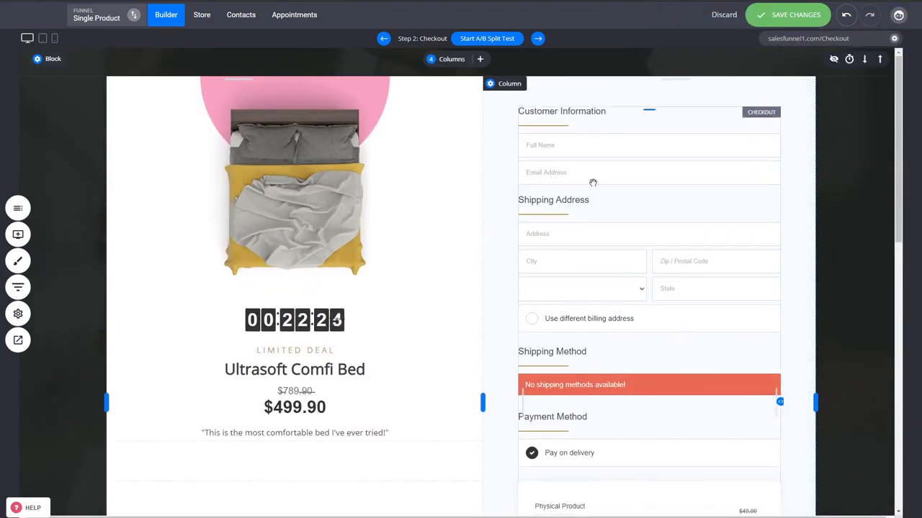
left_click(578, 94)
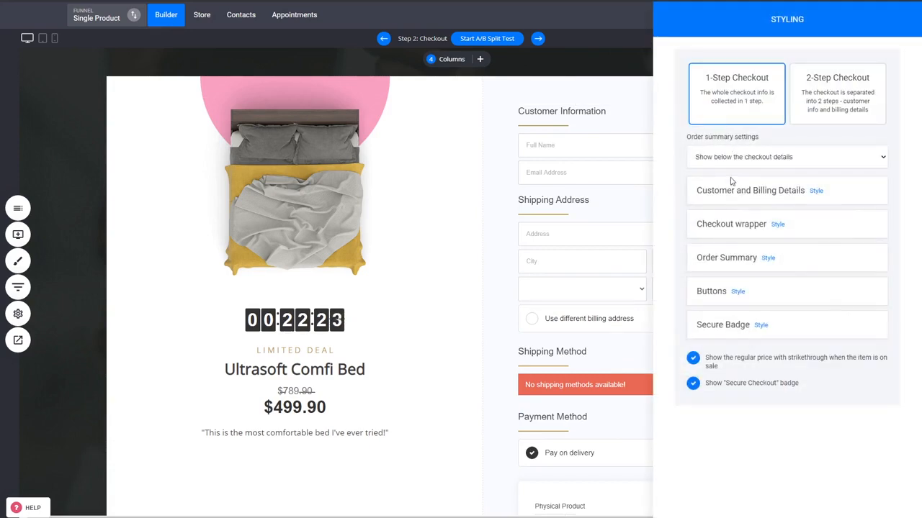
left_click(561, 211)
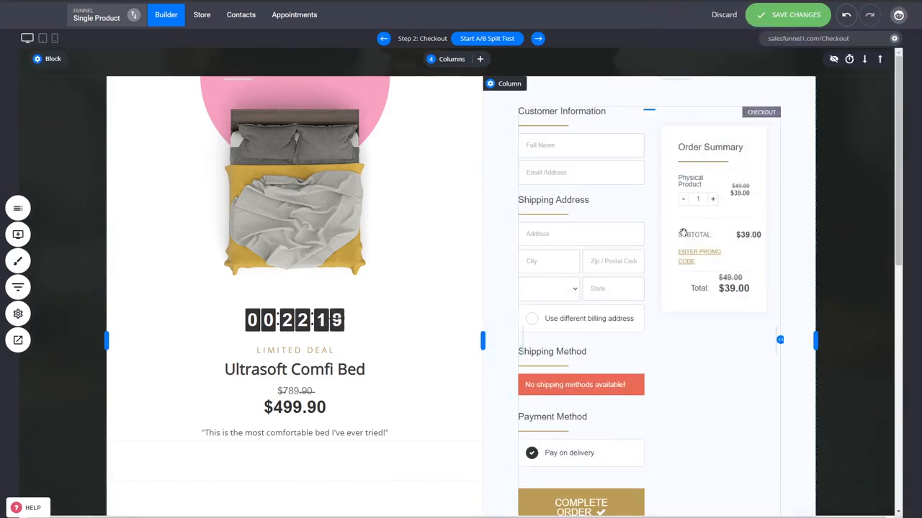
Widen the checkout column at the product column's expense and reduce the checkout form's side spacing
left_click_drag(484, 293, 430, 292)
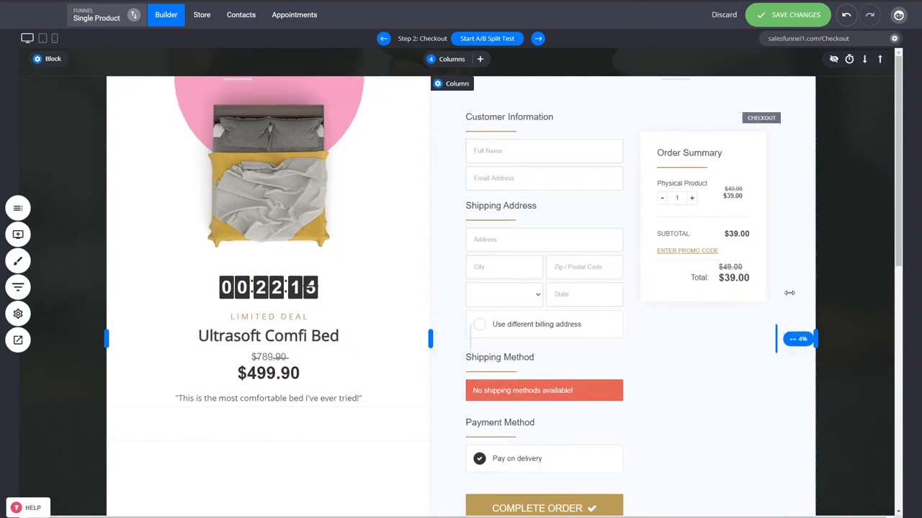
left_click_drag(790, 293, 799, 292)
left_click_drag(460, 340, 440, 339)
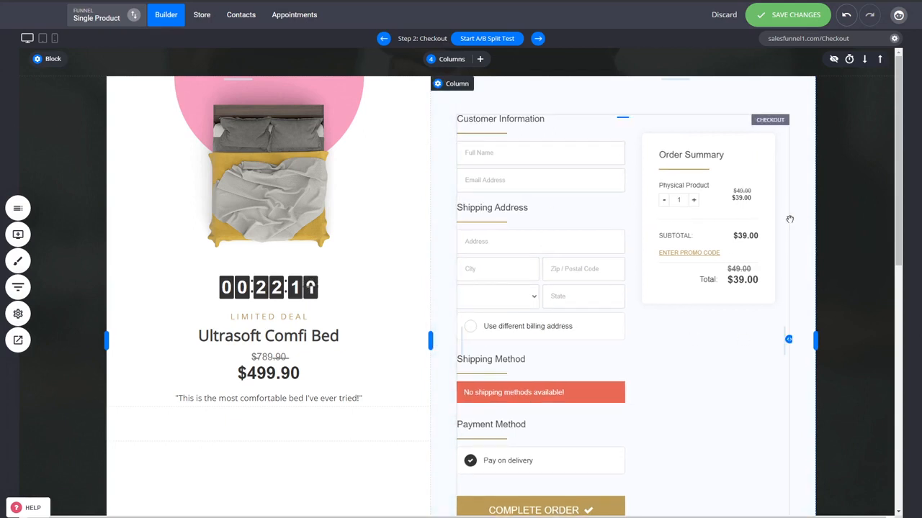
scroll(684, 209, "down", 2)
scroll(702, 214, "up", 1)
scroll(703, 214, "up", 1)
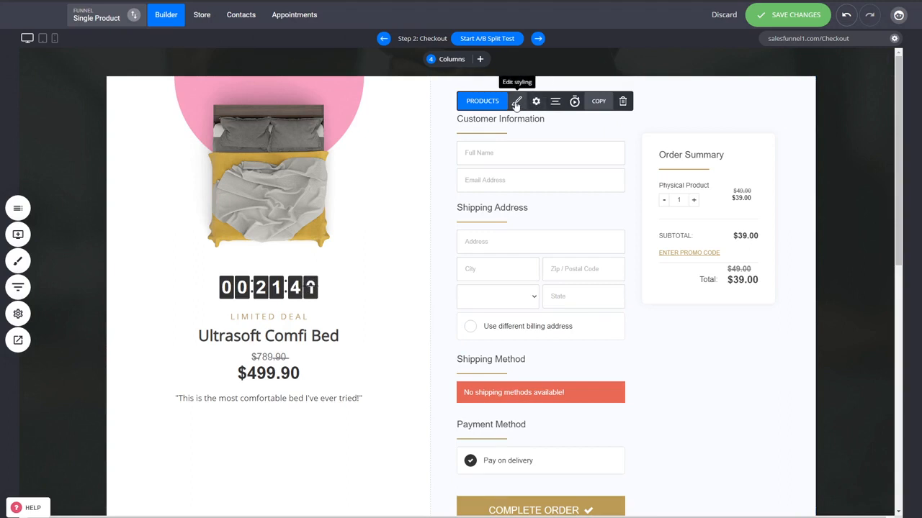
Try showing the order summary below the checkout details and return it to next to them
left_click(517, 101)
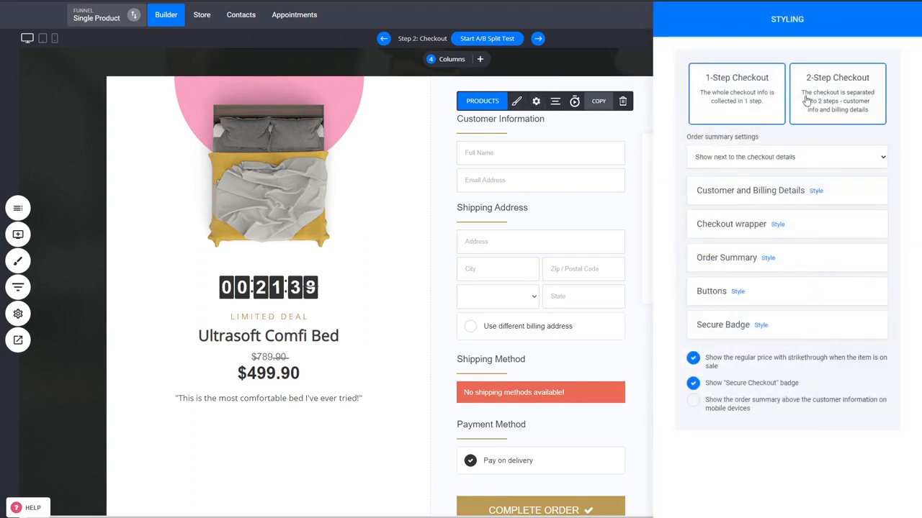
left_click(751, 185)
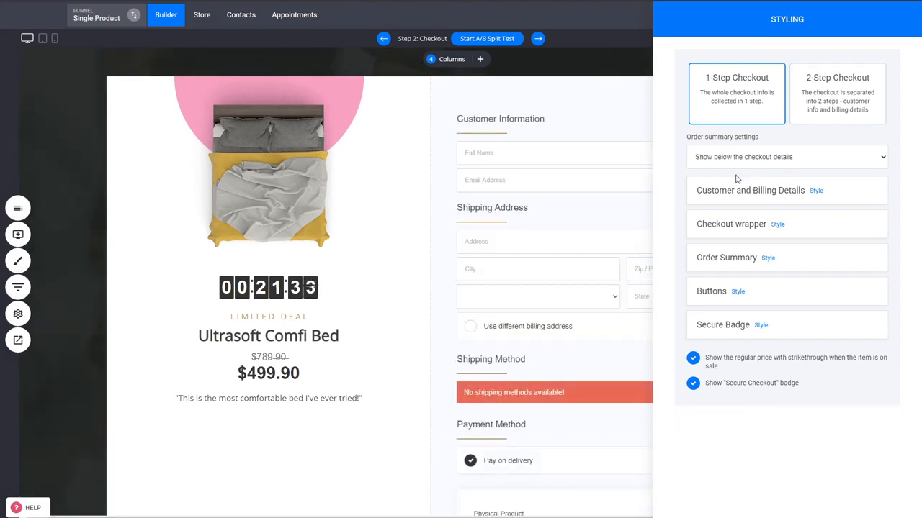
left_click(738, 178)
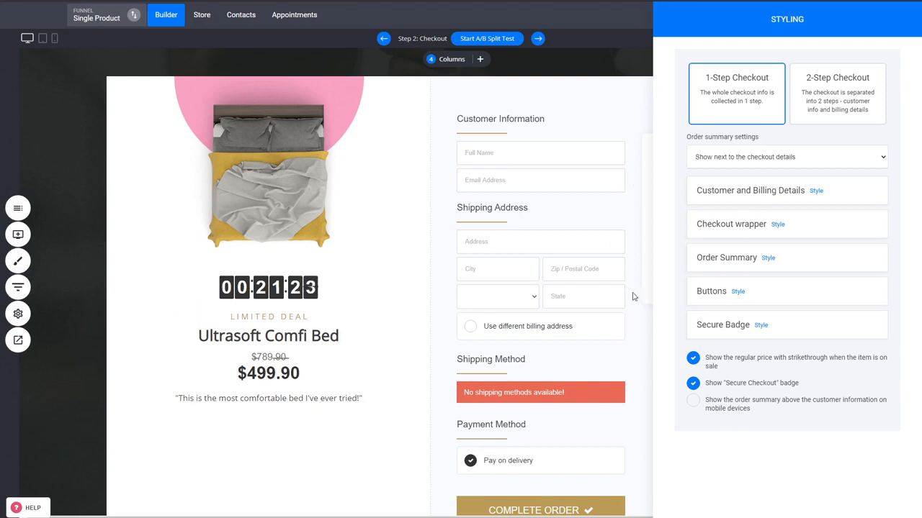
Show the order summary below the checkout details and widen the product column at the checkout column's expense
left_click(767, 160)
left_click(750, 177)
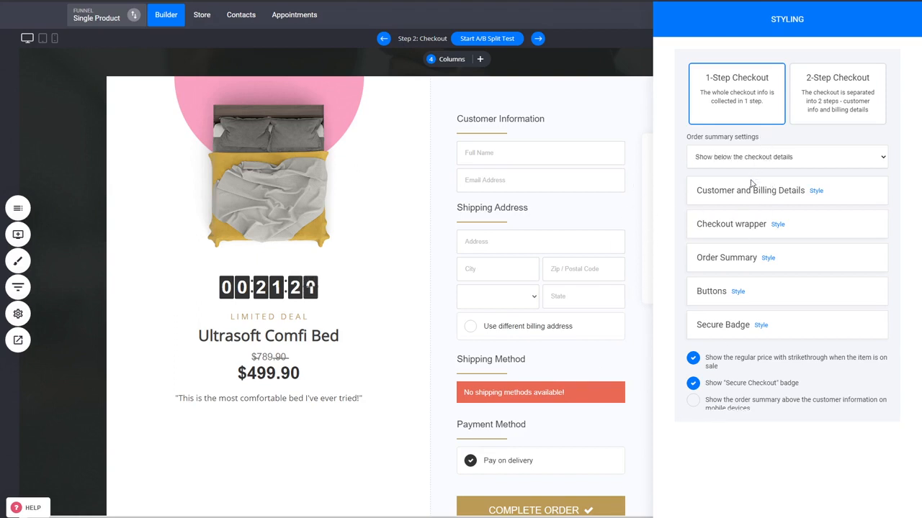
left_click(591, 265)
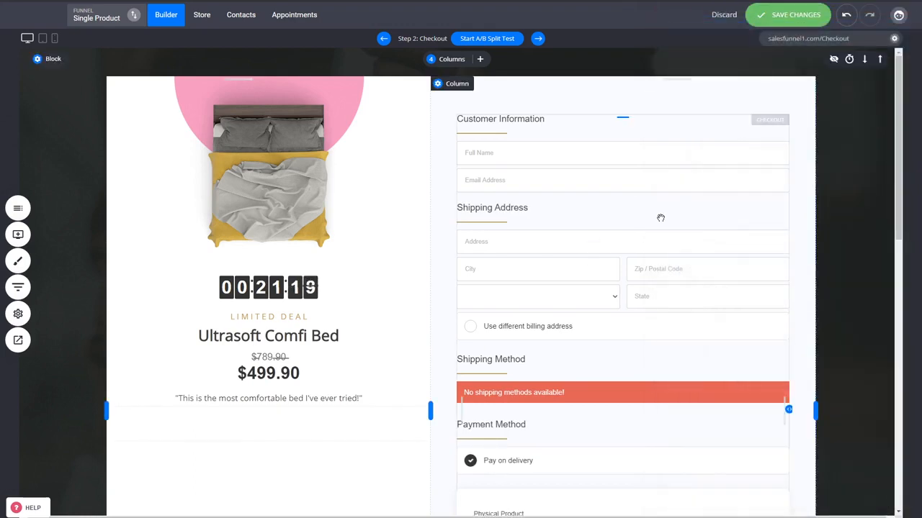
scroll(727, 273, "down", 2)
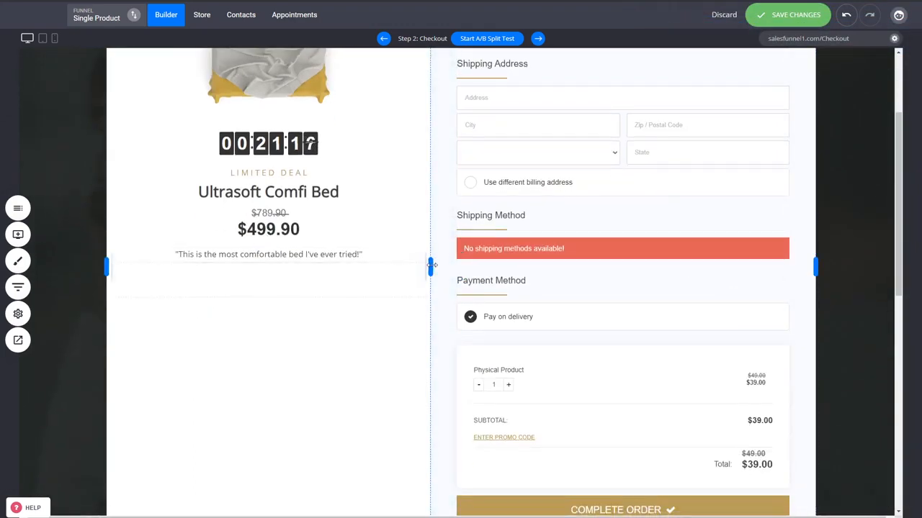
left_click_drag(431, 267, 482, 266)
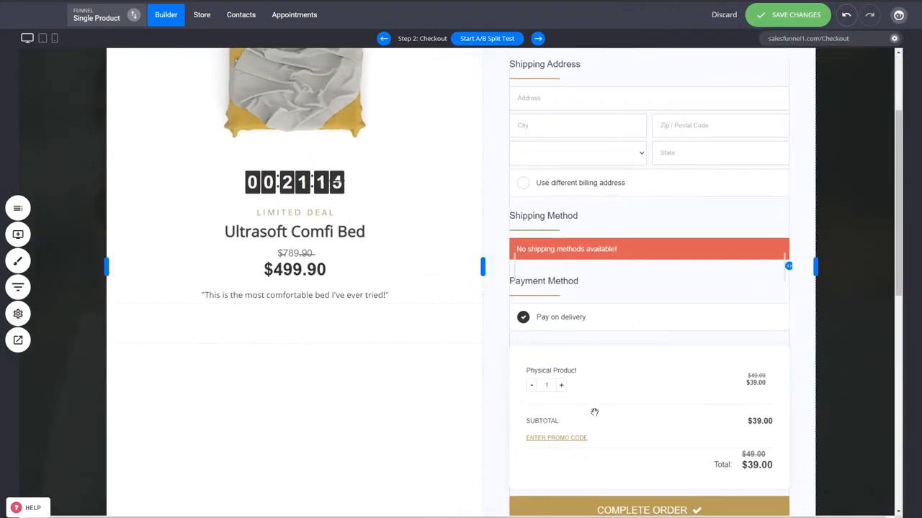
scroll(648, 302, "up", 2)
Examine the link options for the checkout's thank you page, keeping the next funnel step
left_click(676, 221)
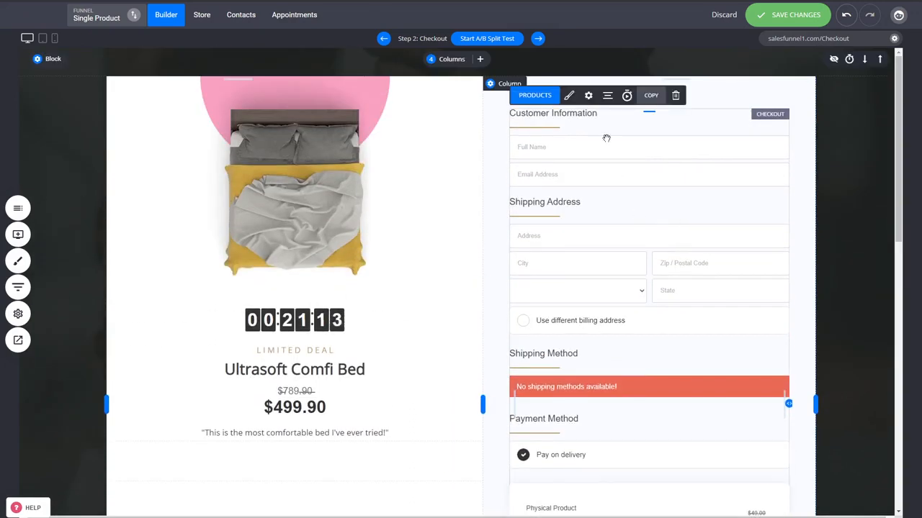
left_click(589, 95)
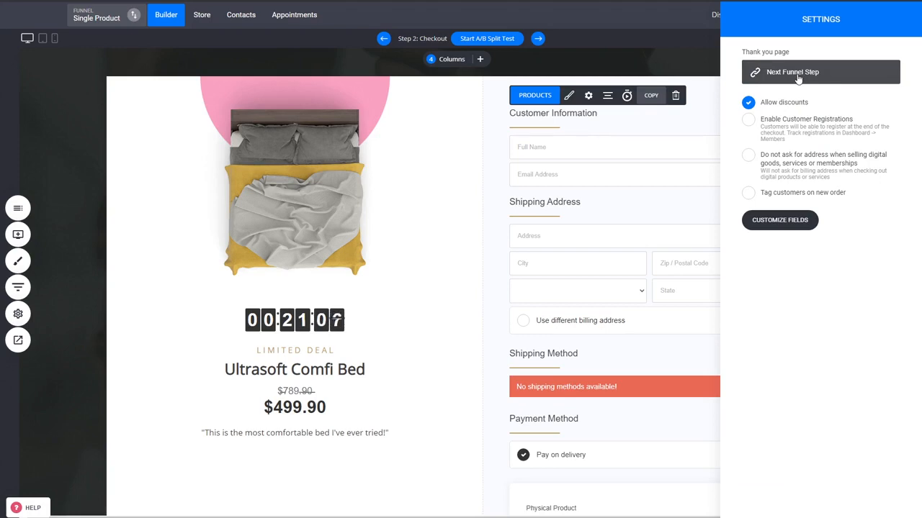
left_click(823, 76)
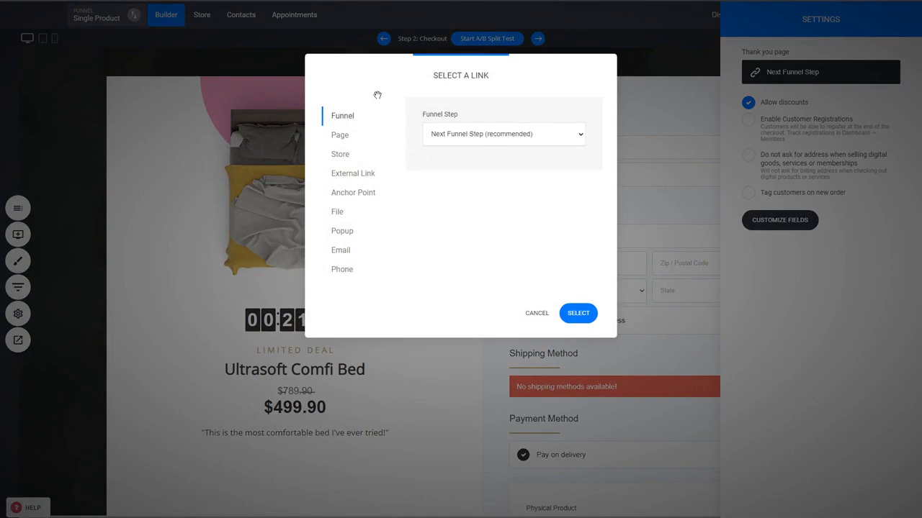
left_click(536, 313)
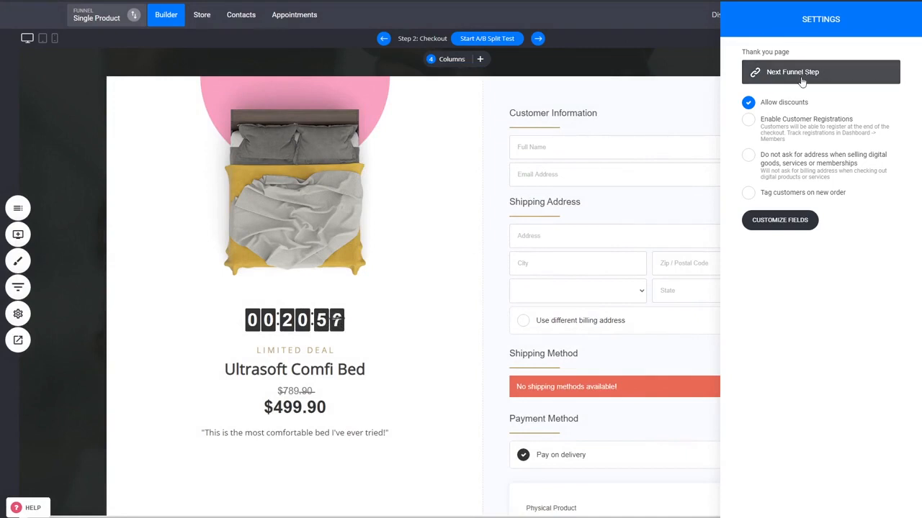
Enable customer registrations and skipping the address for digital goods, and try tagging customers on new orders before turning it off
left_click(809, 132)
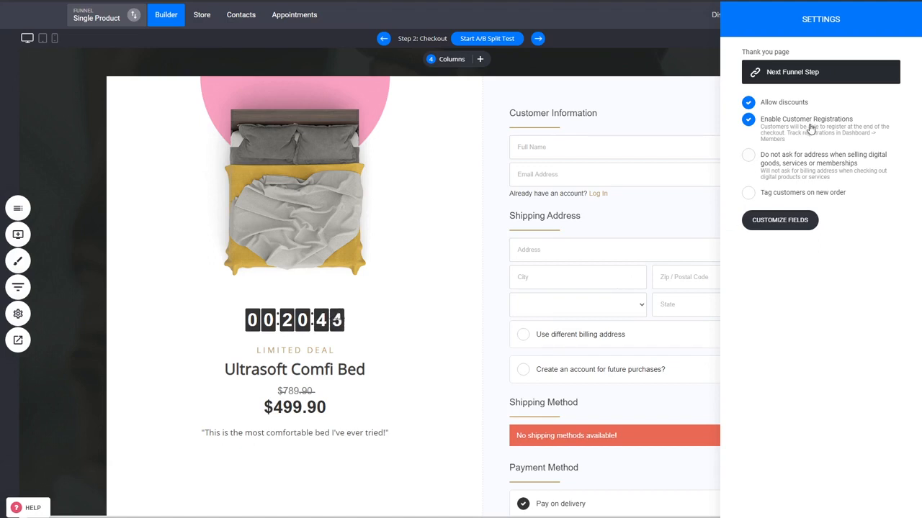
left_click(797, 165)
left_click(830, 193)
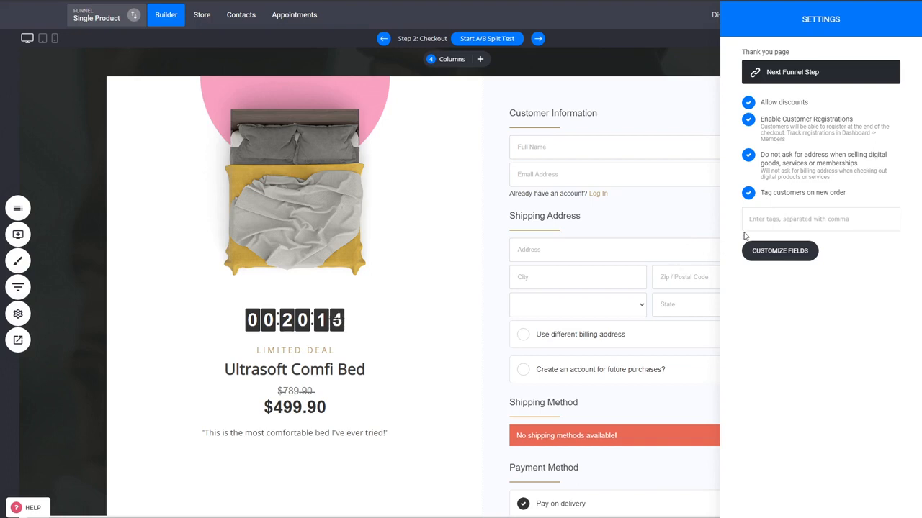
left_click(790, 193)
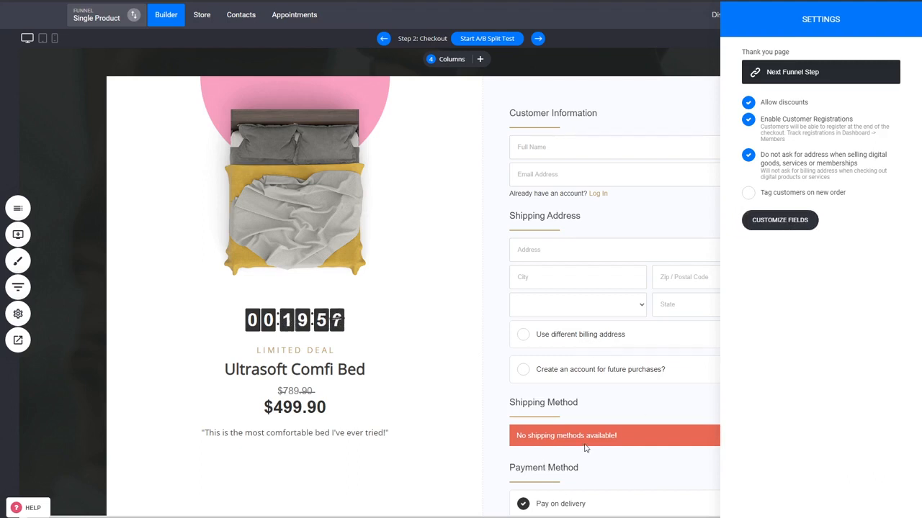
Ask for additional information in the checkout and add the Accept Terms and Website fields
left_click(806, 221)
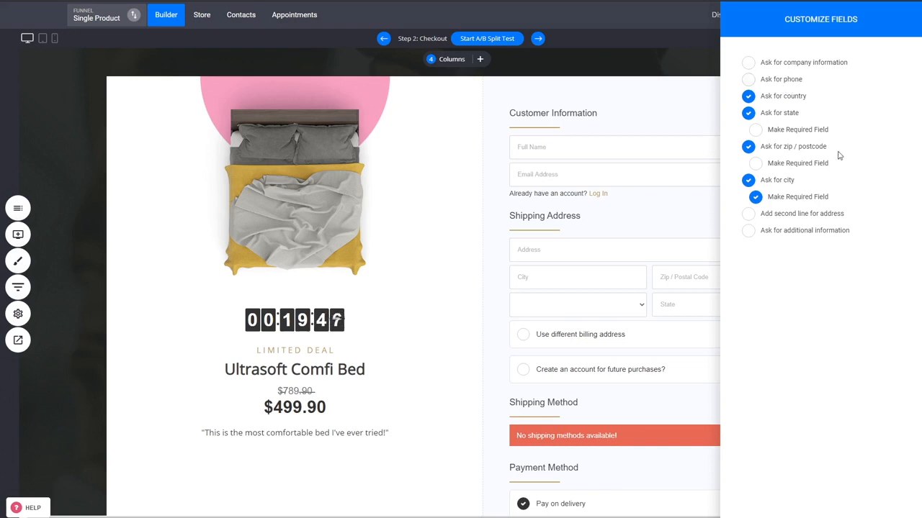
left_click(807, 239)
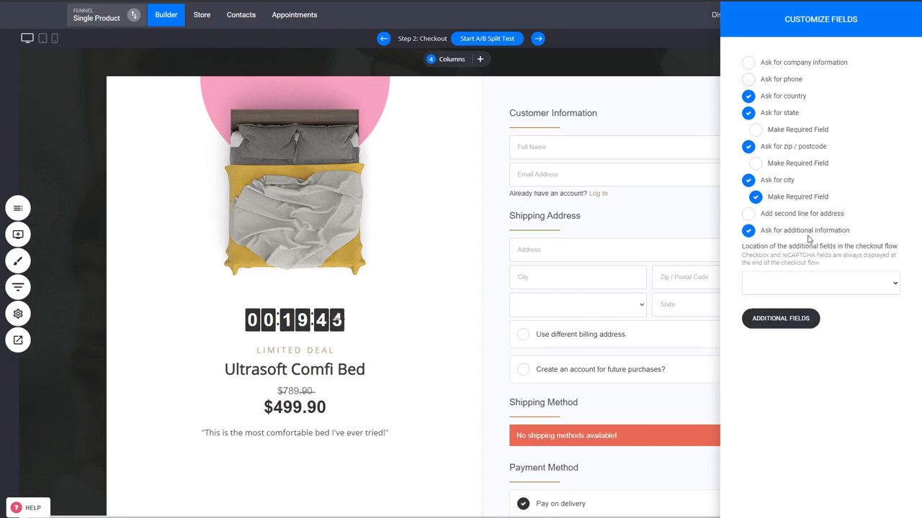
left_click(780, 323)
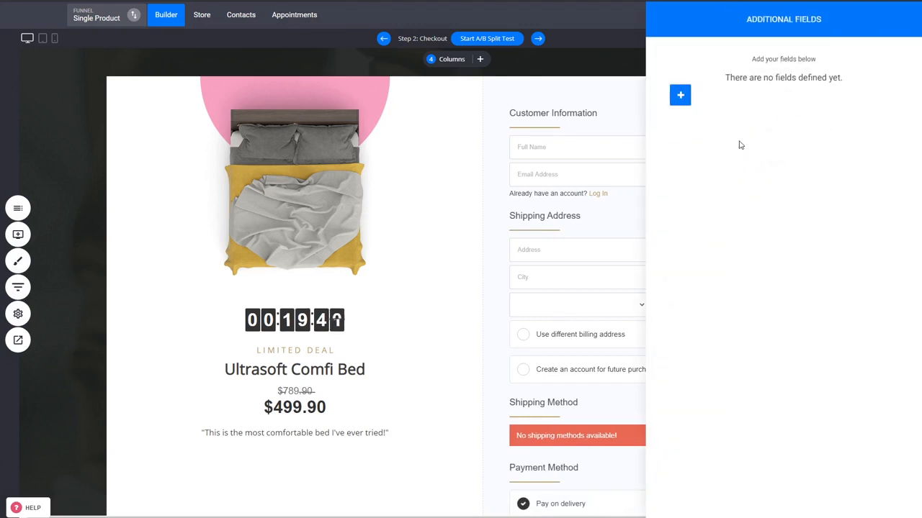
left_click(680, 96)
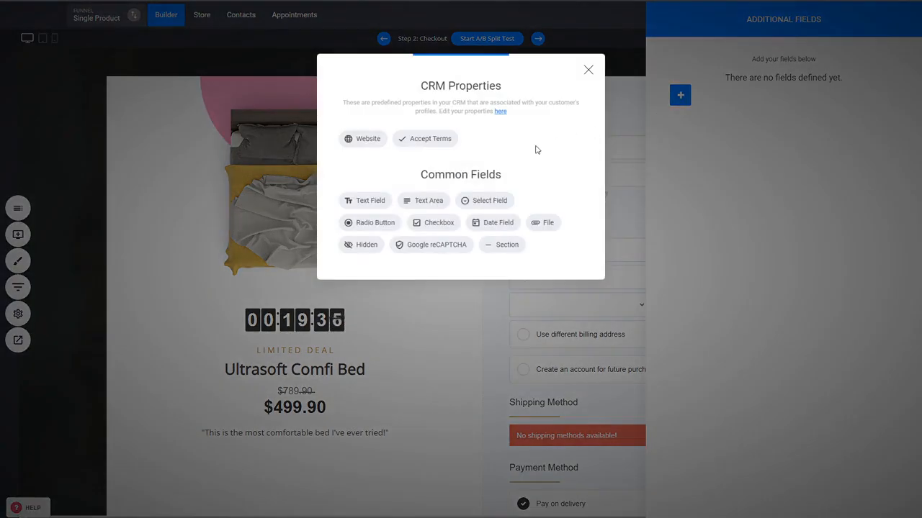
left_click(426, 141)
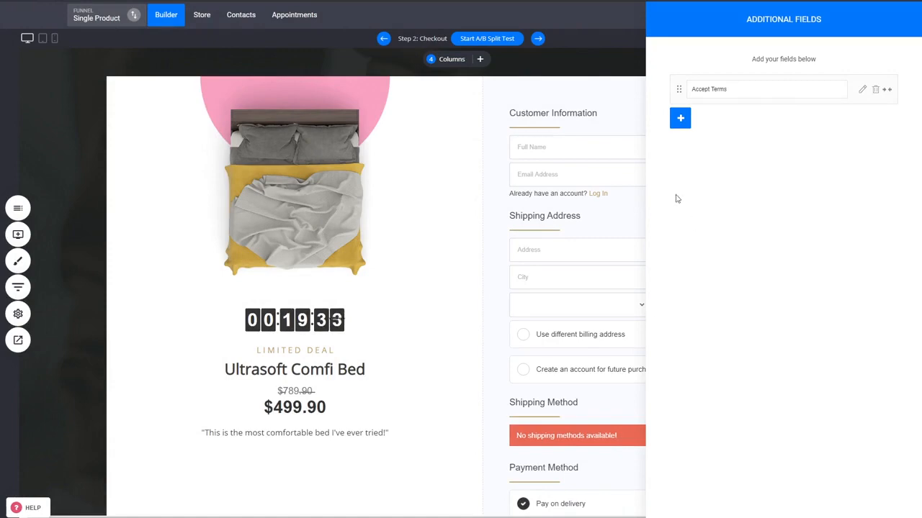
left_click(679, 120)
left_click(374, 144)
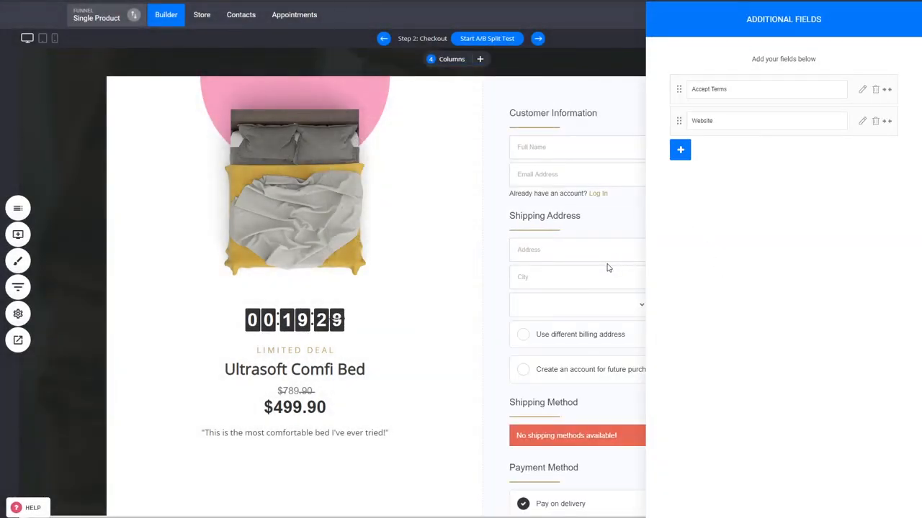
Leave the checkout settings and examine where the added Website and terms fields sit in the checkout form
left_click(609, 266)
left_click(646, 278)
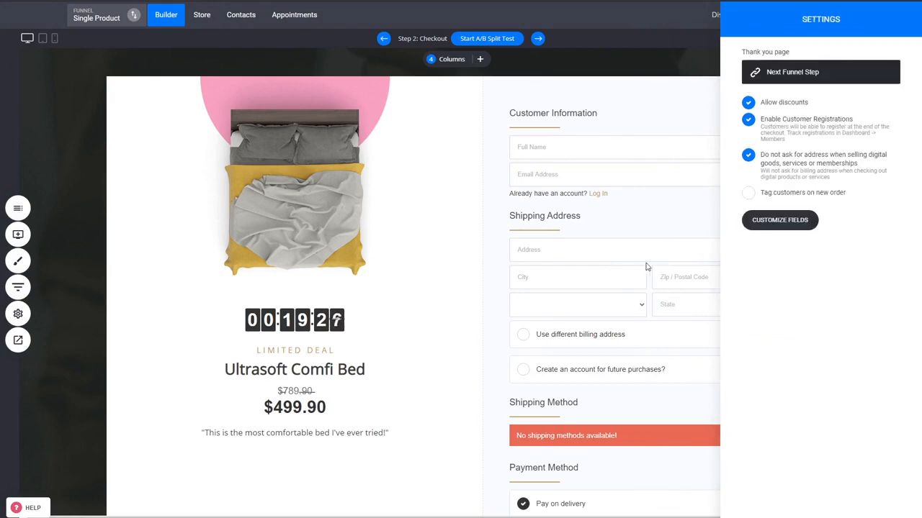
left_click(645, 267)
scroll(669, 264, "down", 3)
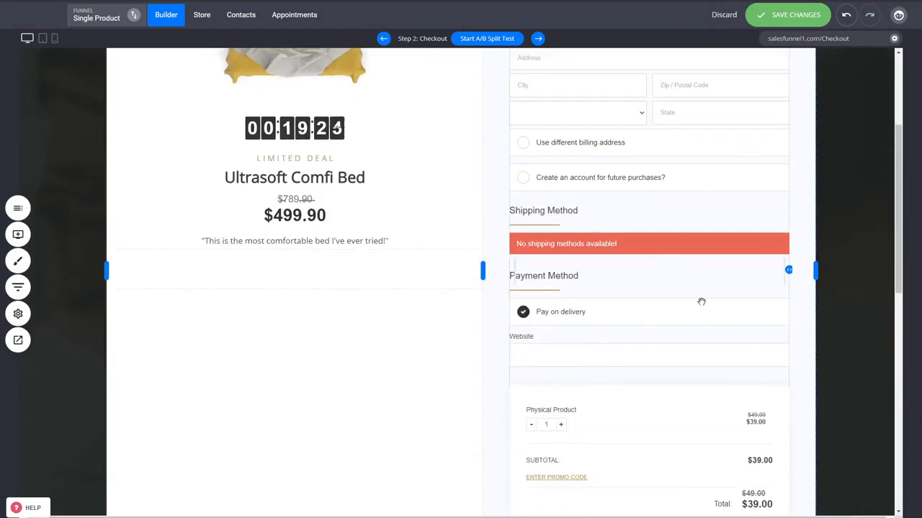
scroll(653, 311, "down", 3)
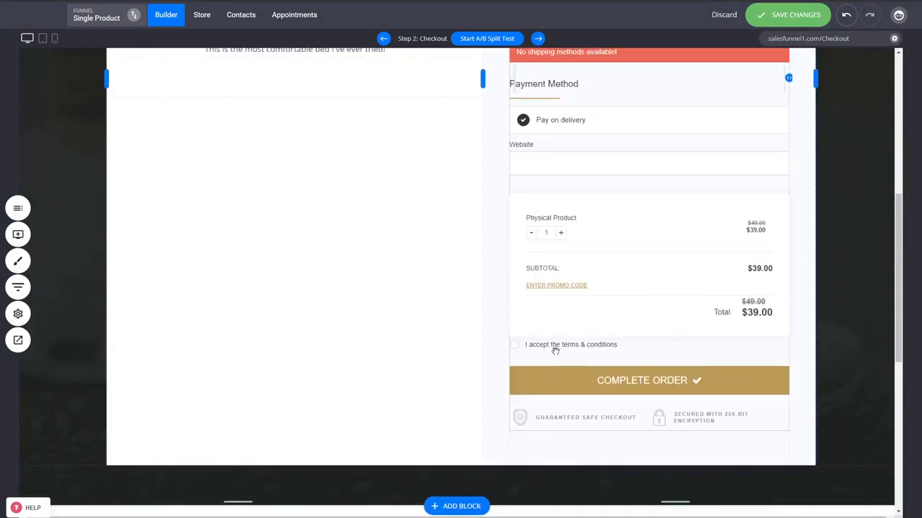
scroll(640, 336, "up", 2)
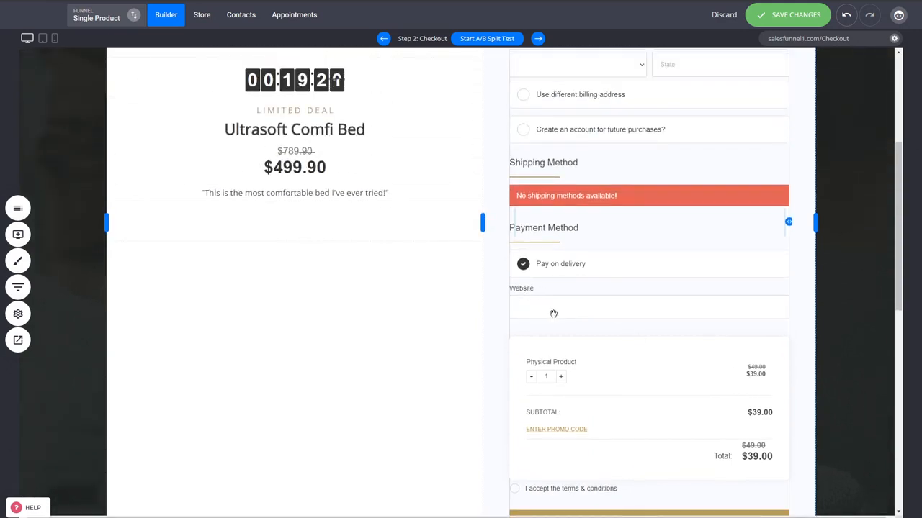
scroll(615, 304, "up", 3)
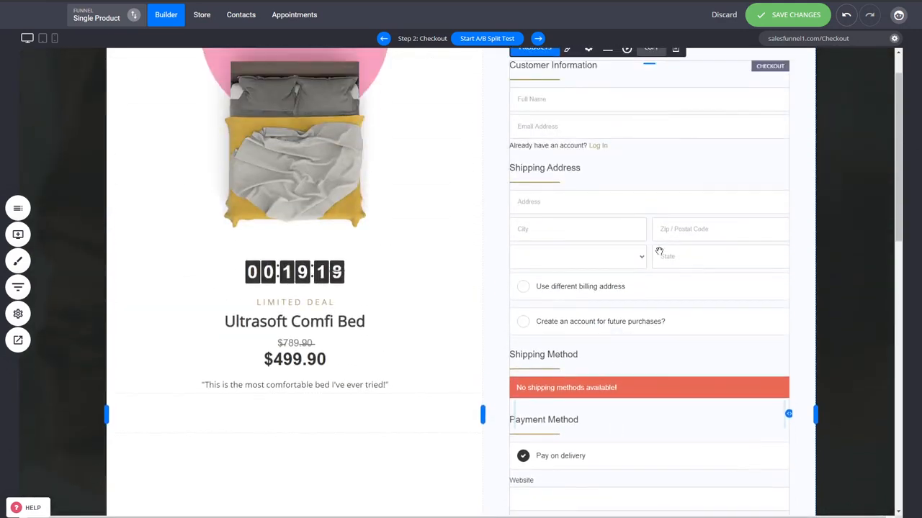
Try the additional fields at the beginning of the checkout process and place them in the middle instead
scroll(659, 251, "up", 1)
left_click(588, 95)
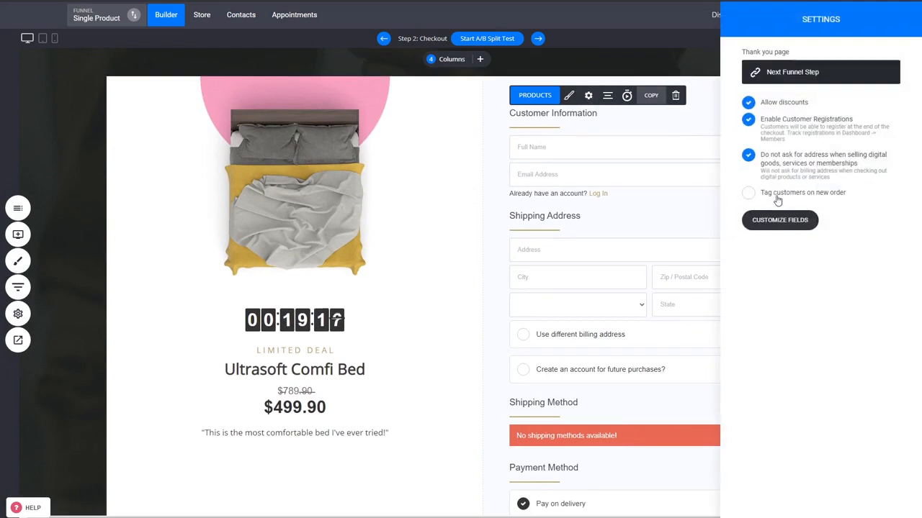
left_click(780, 220)
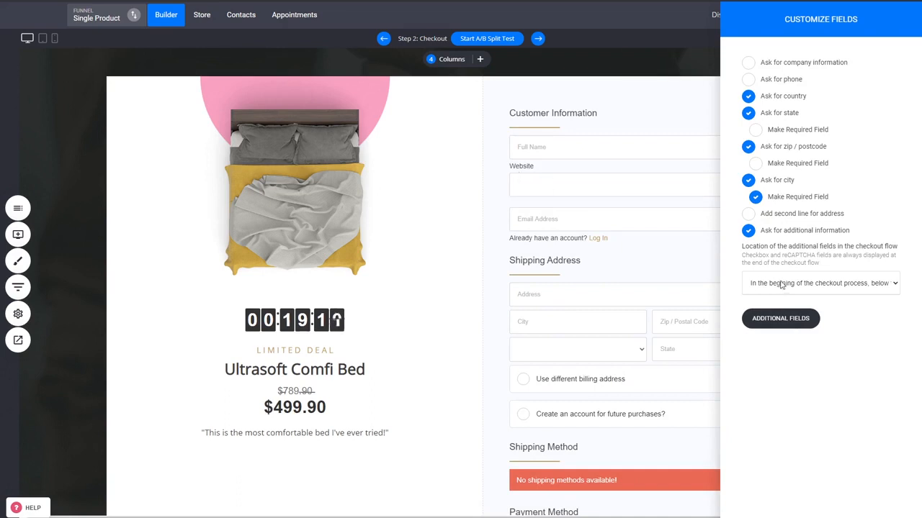
left_click(760, 310)
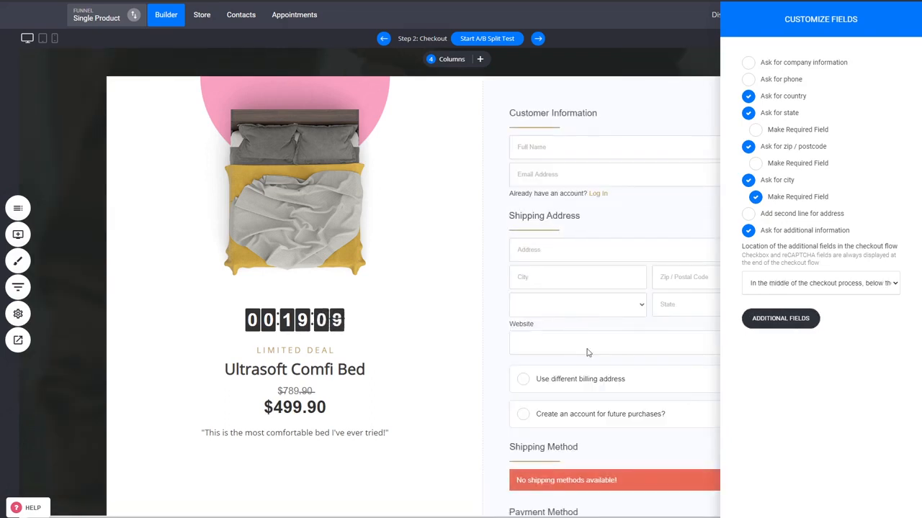
left_click(677, 304)
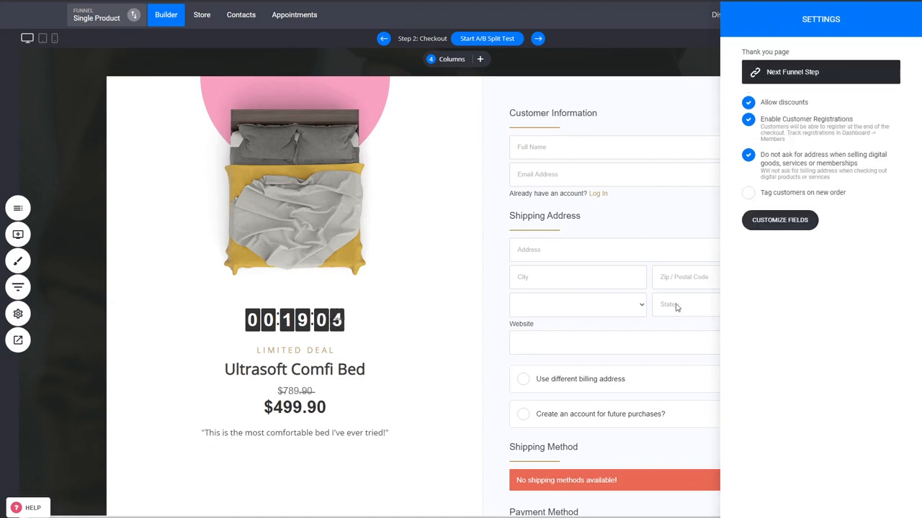
left_click(676, 303)
scroll(810, 285, "down", 3)
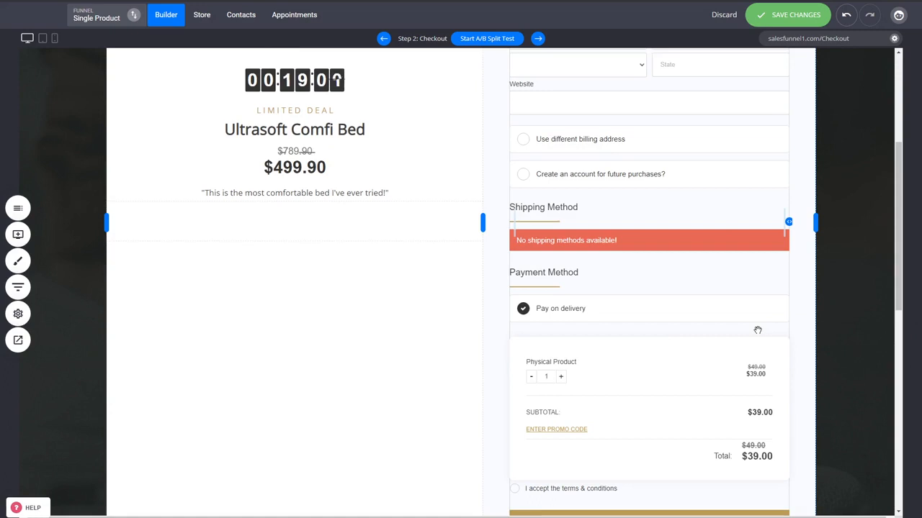
scroll(757, 329, "up", 3)
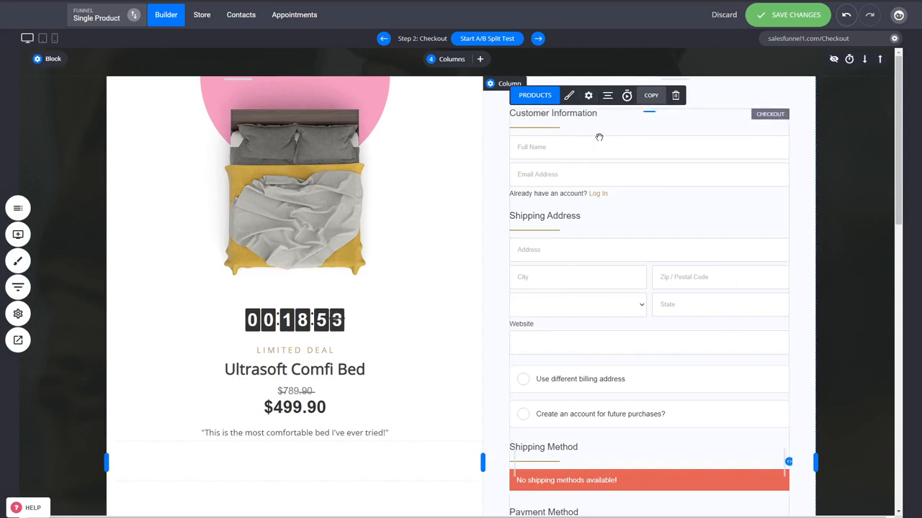
Examine the checkout's bump offer options, including the bumps position, without adding a bump
left_click(546, 99)
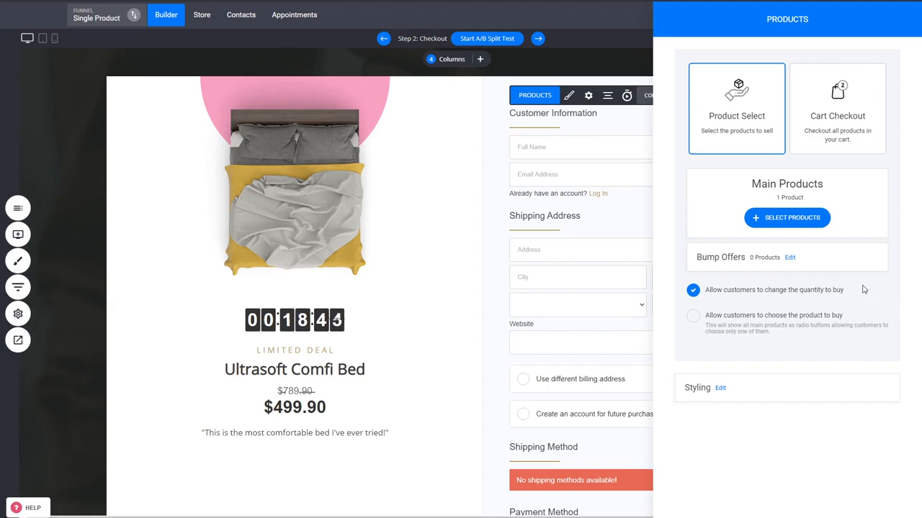
left_click(790, 257)
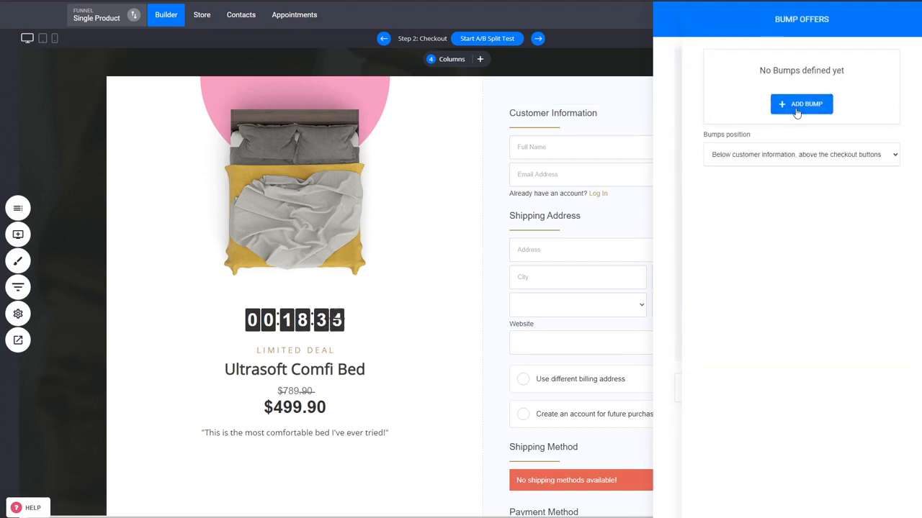
left_click(668, 244)
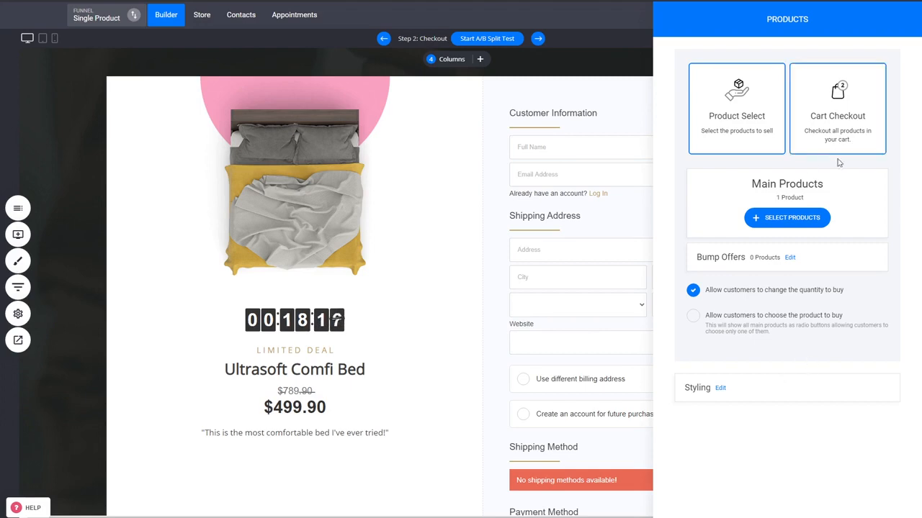
Add Physical Product 2 to the main products, allow customers to choose the product to buy, and review the order summary
left_click(817, 222)
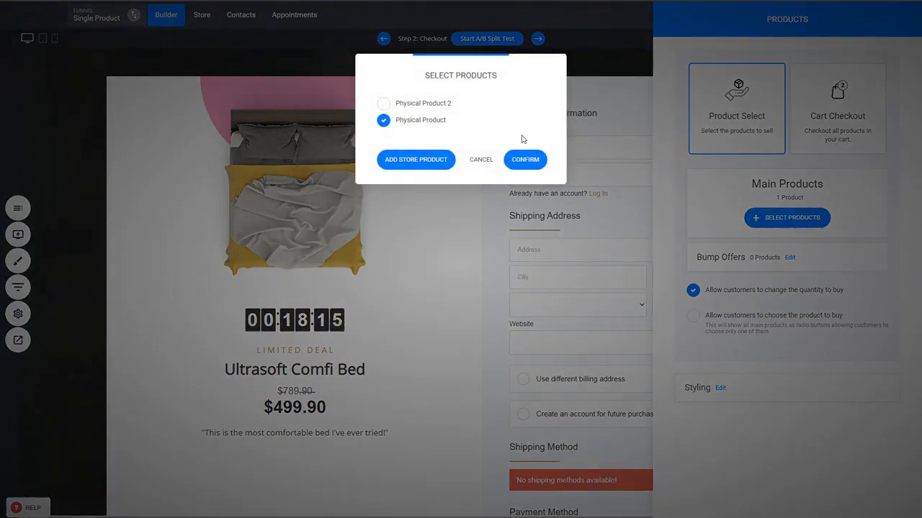
left_click(426, 107)
left_click(526, 160)
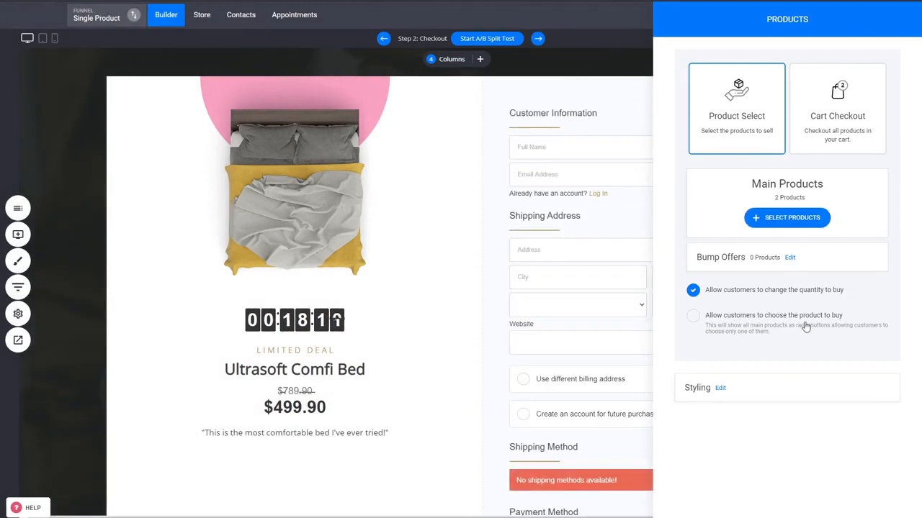
left_click(770, 328)
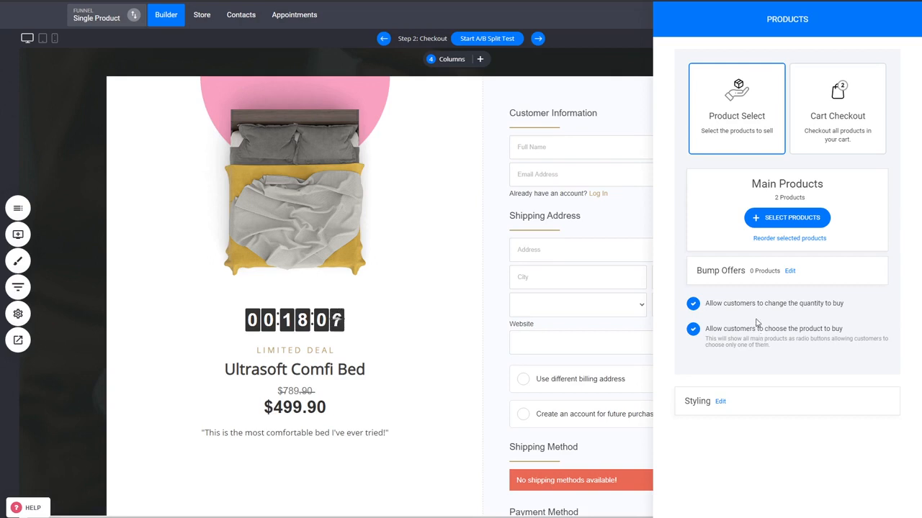
left_click(591, 286)
scroll(654, 279, "down", 5)
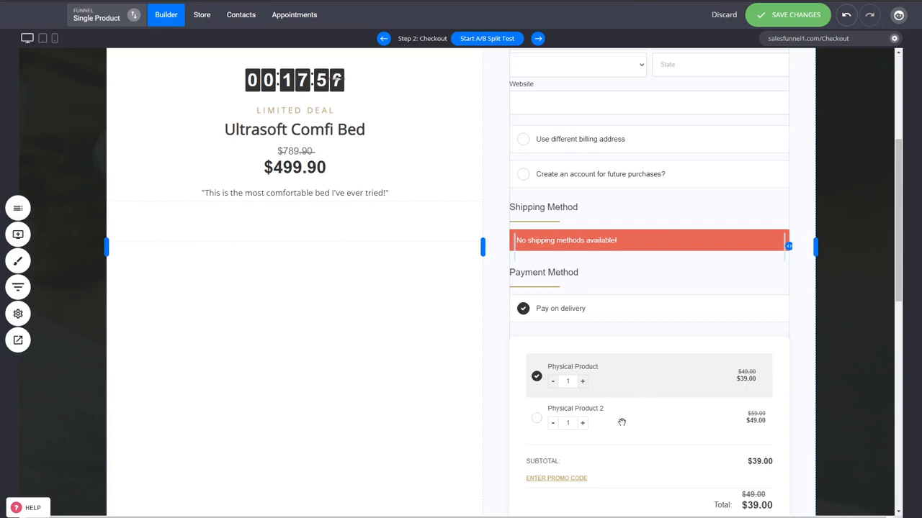
Move Physical Product 2 above Physical Product in the main products order and stop allowing customers to choose the product to buy
scroll(645, 382, "up", 1)
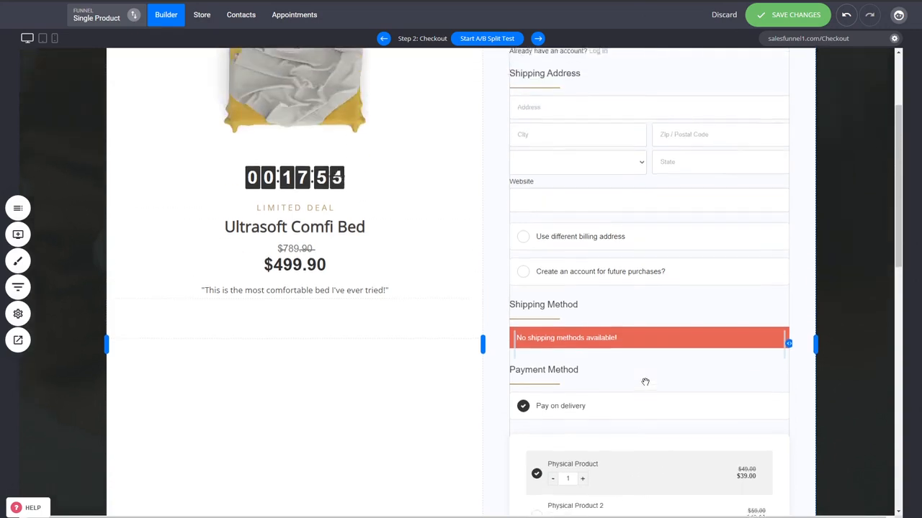
scroll(645, 382, "up", 1)
scroll(647, 380, "down", 1)
scroll(663, 371, "down", 1)
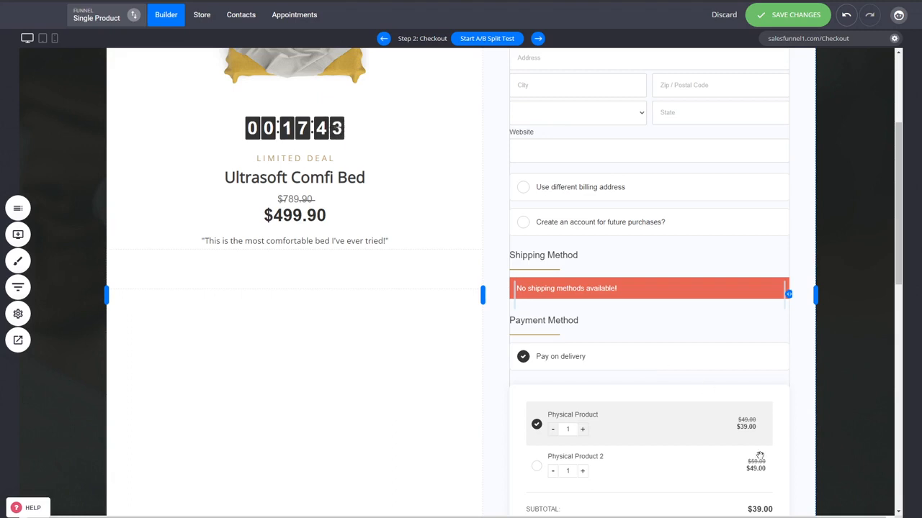
scroll(710, 286, "up", 3)
left_click(701, 287)
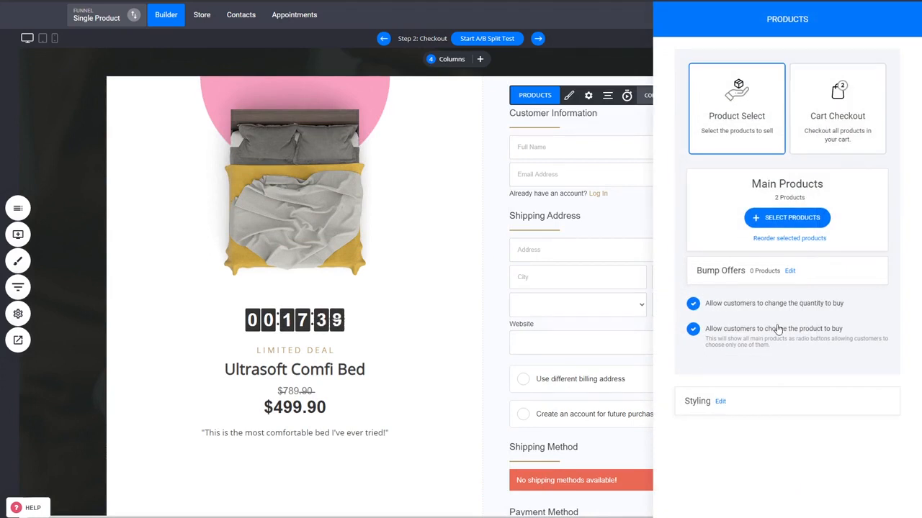
left_click(785, 241)
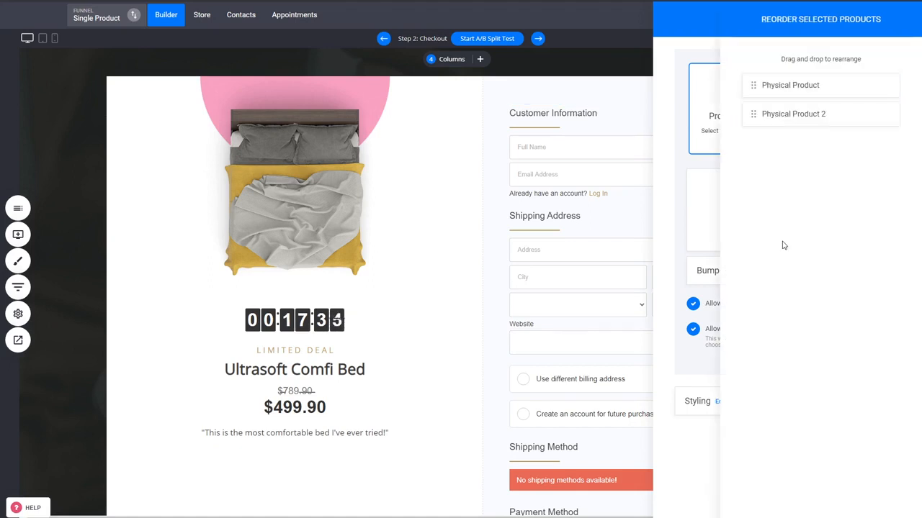
left_click_drag(751, 114, 762, 88)
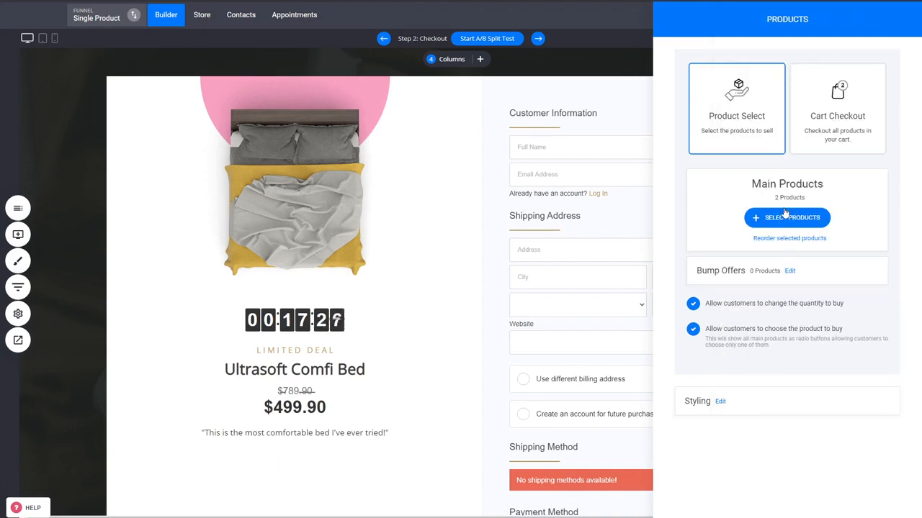
left_click(749, 330)
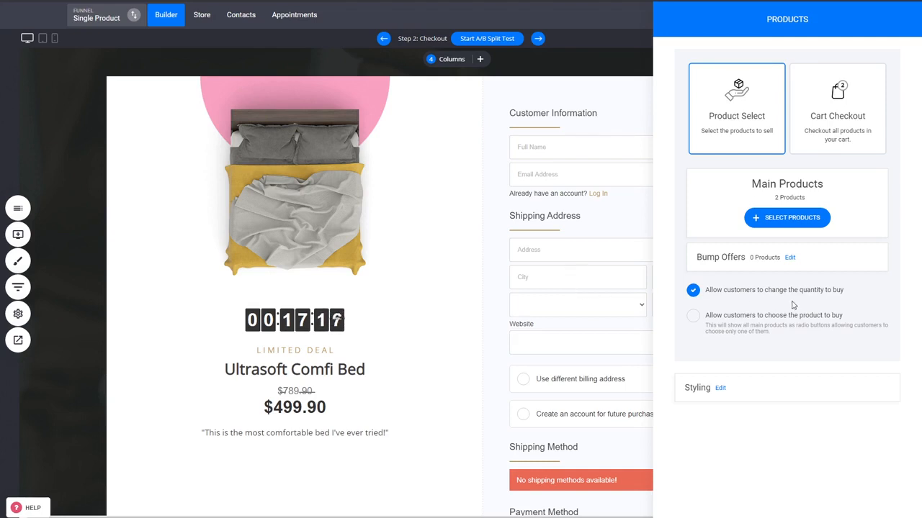
left_click(607, 274)
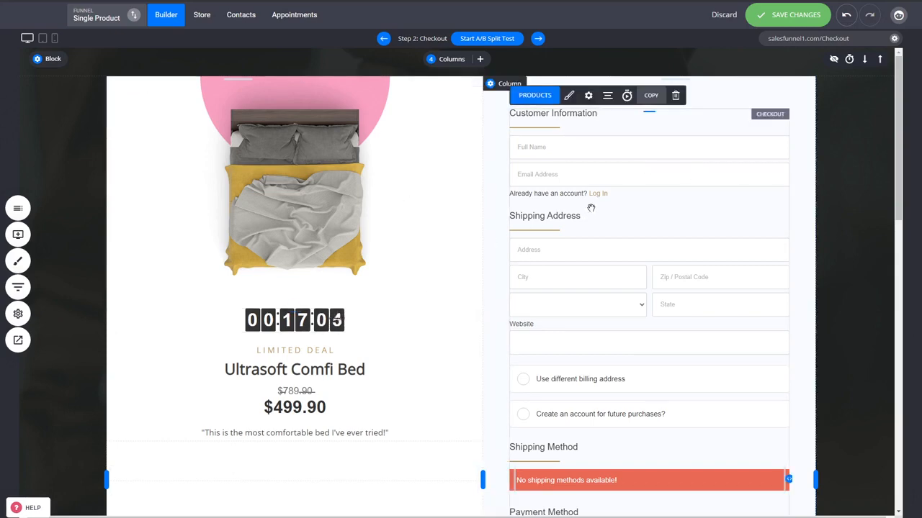
Switch the checkout form's styling to 2-Step Checkout and return to the page
left_click(569, 95)
left_click(824, 114)
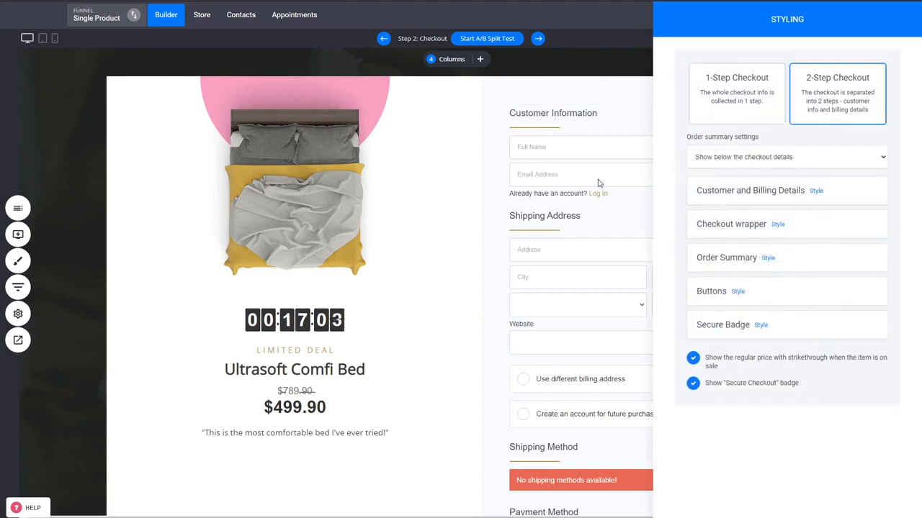
left_click(523, 263)
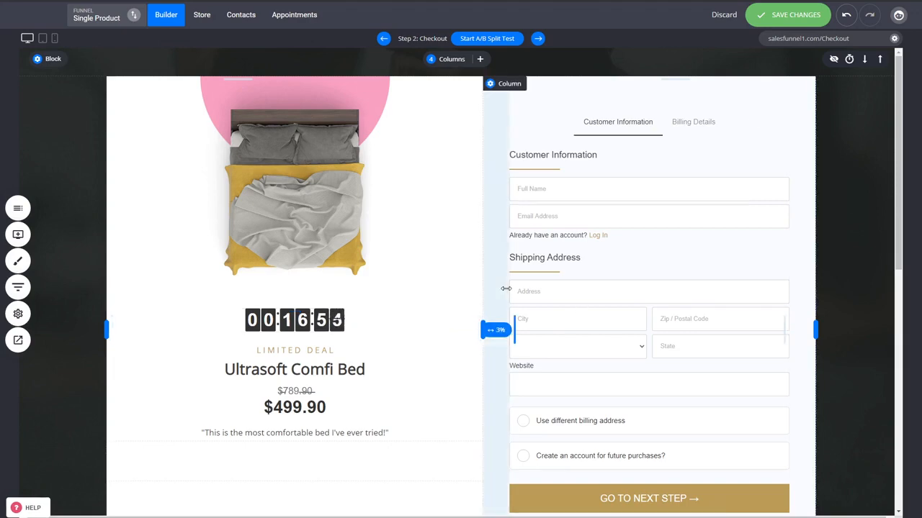
Examine the rest of the checkout page, including the countdown, the product's price text and the customer testimonials
scroll(578, 299, "down", 2)
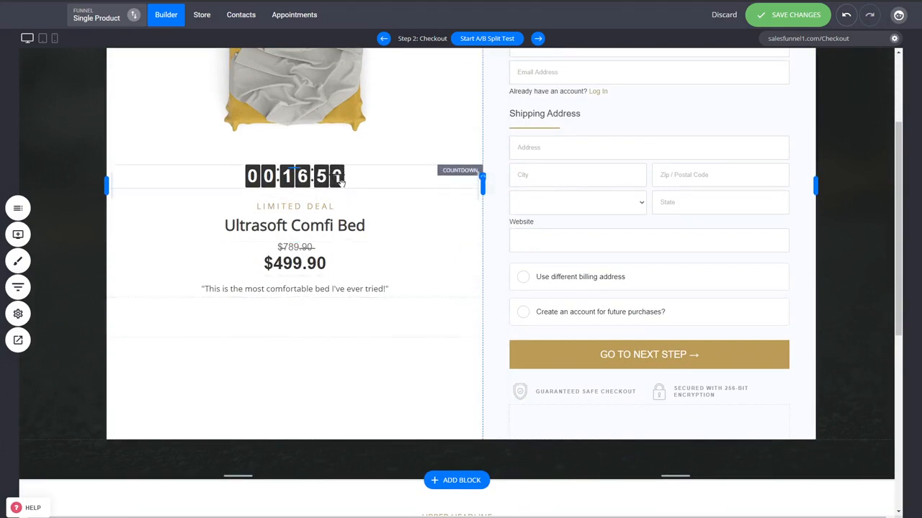
scroll(340, 182, "up", 2)
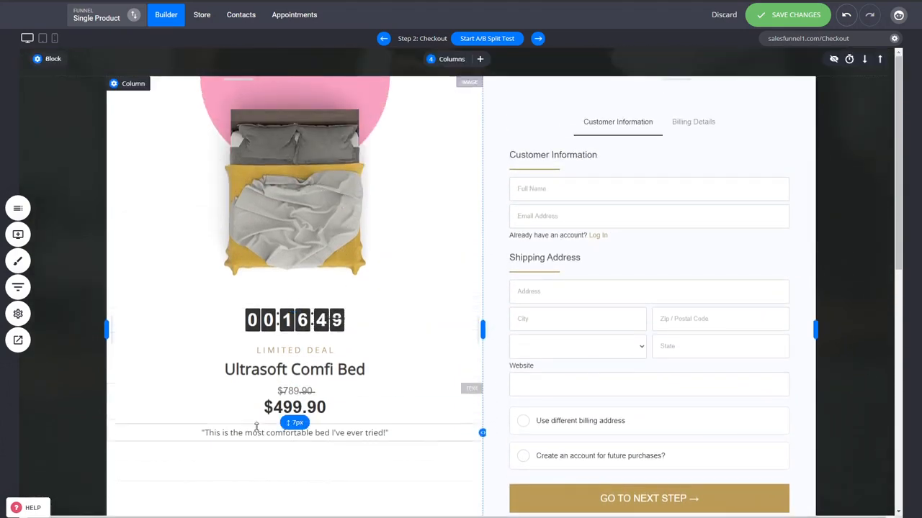
left_click(315, 391)
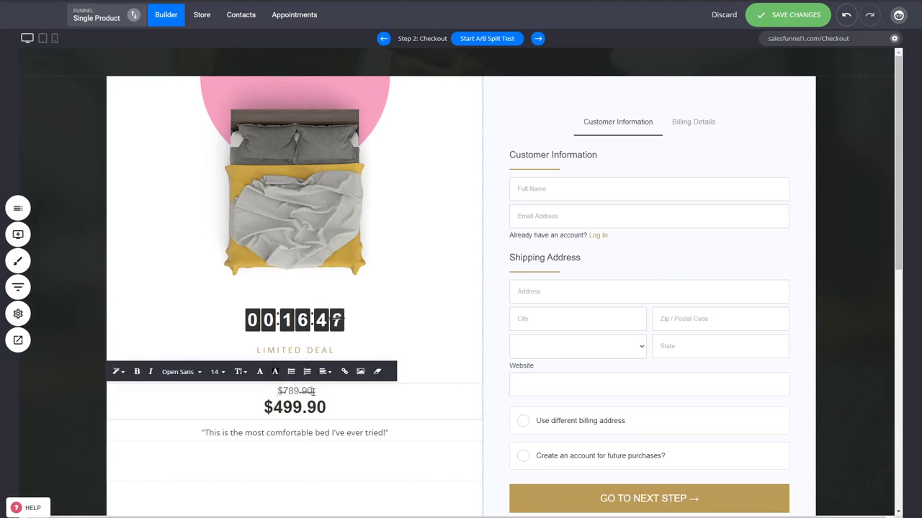
double_click(313, 391)
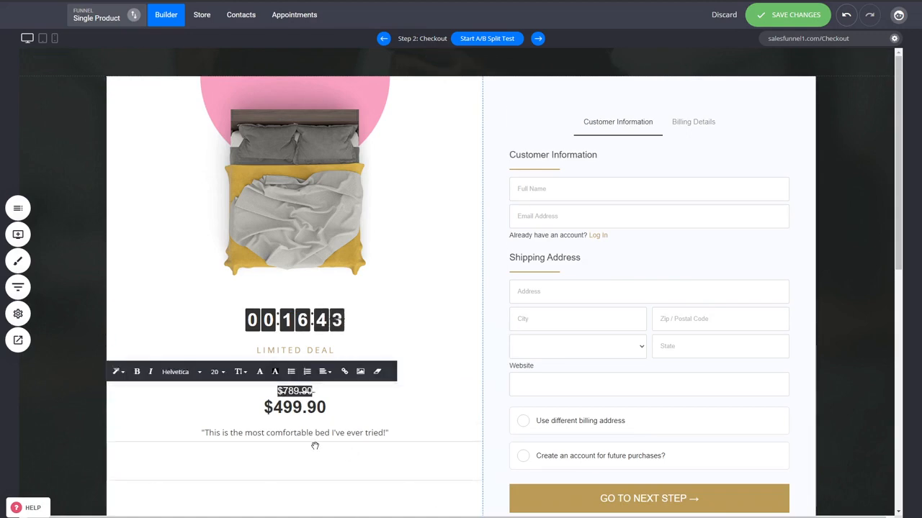
scroll(315, 446, "down", 2)
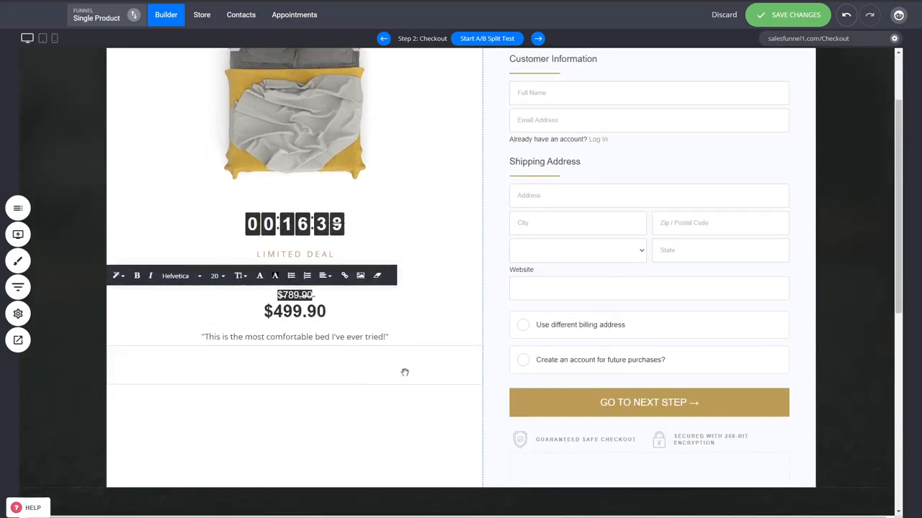
scroll(840, 393, "down", 7)
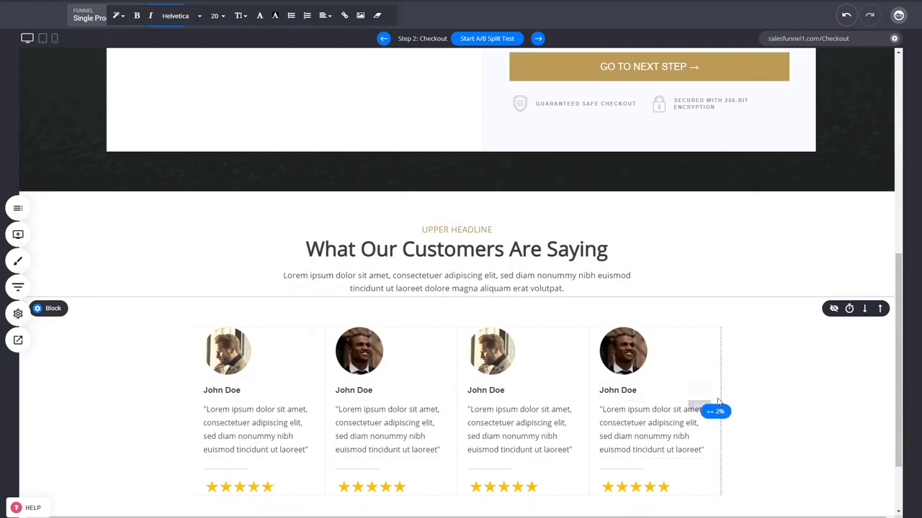
scroll(718, 402, "down", 2)
scroll(770, 399, "up", 9)
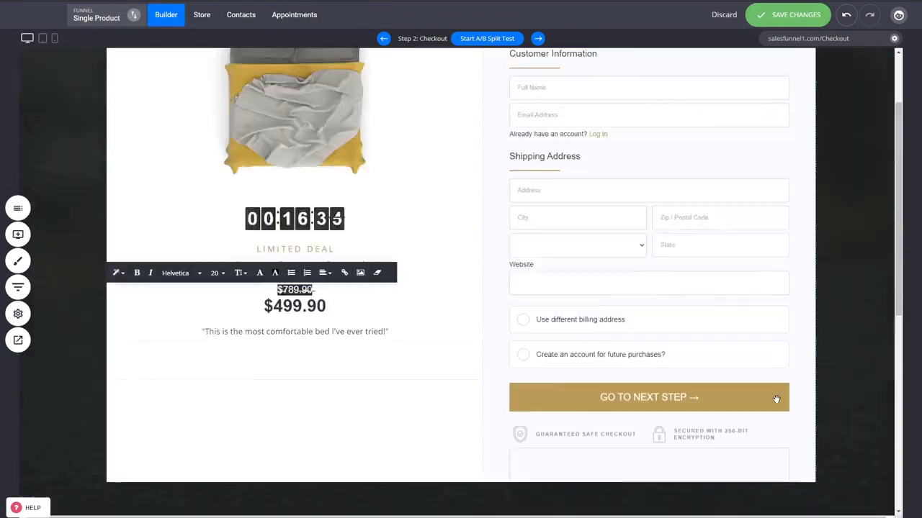
scroll(776, 399, "up", 2)
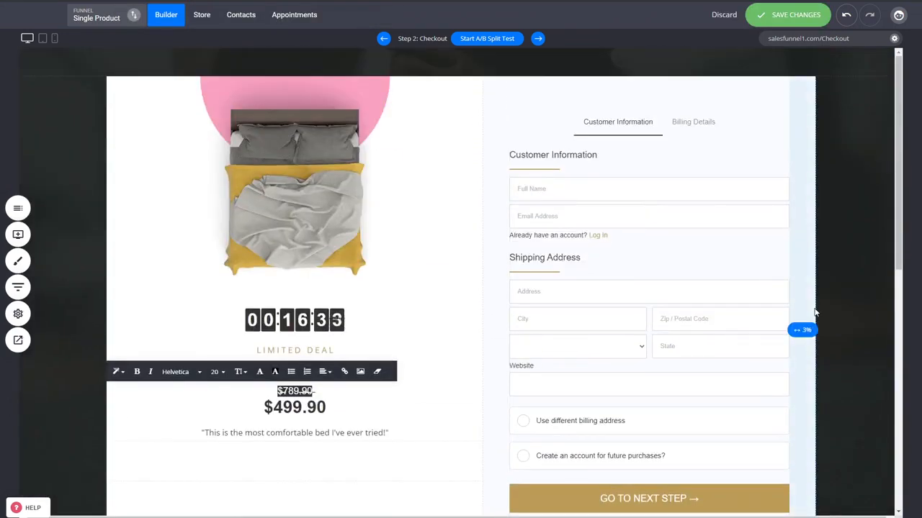
Deselect the price text and save the changes to the checkout page
left_click(836, 256)
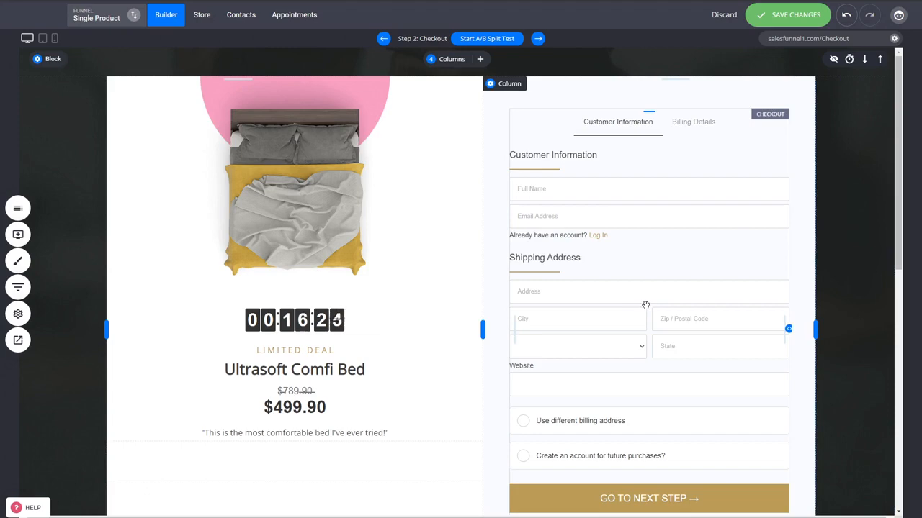
key("ctrl+s")
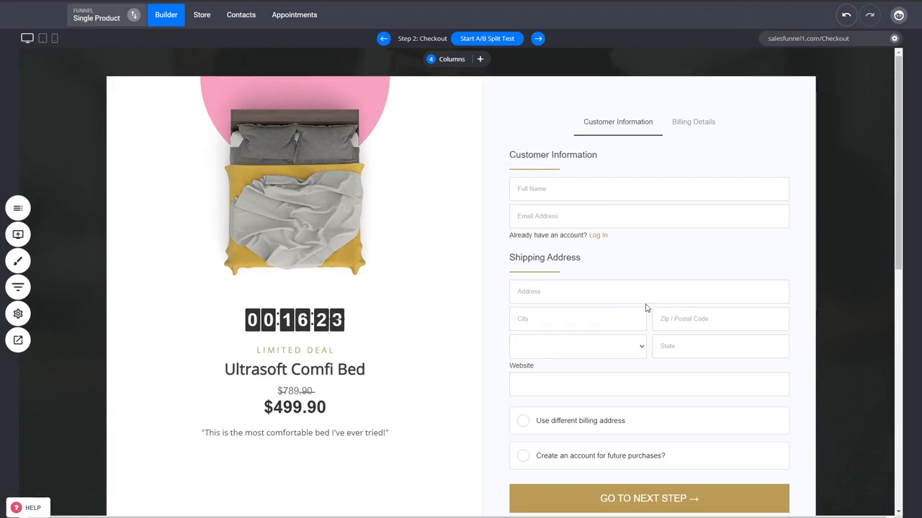
Add an upsell popup to the Checkout step, look over its purchase button settings and close the popup
left_click(18, 288)
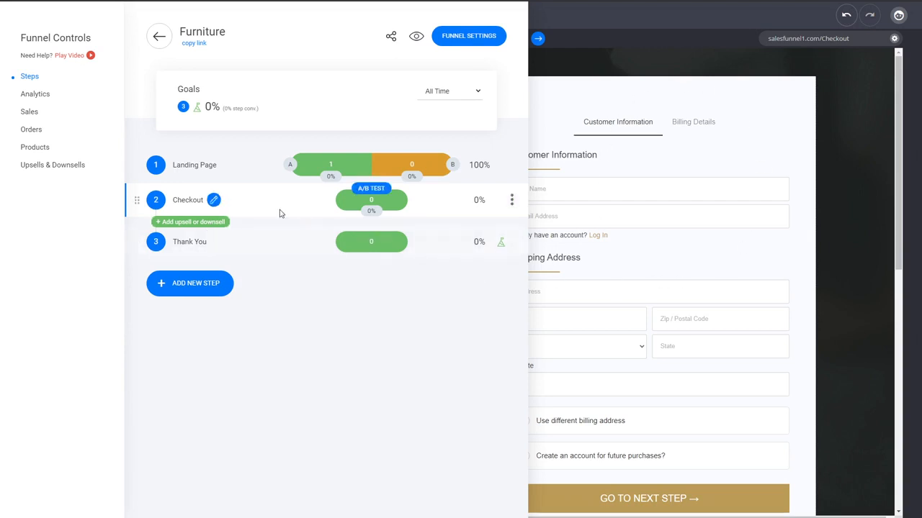
left_click(232, 222)
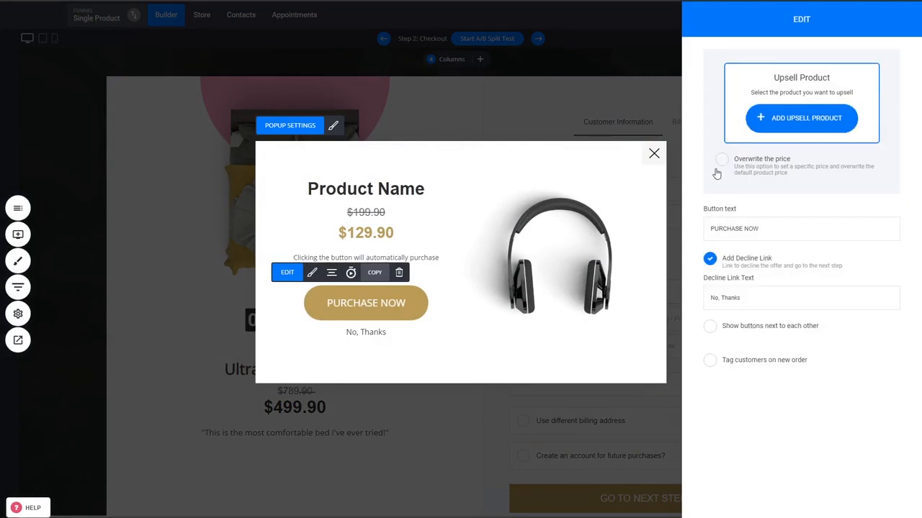
left_click(538, 217)
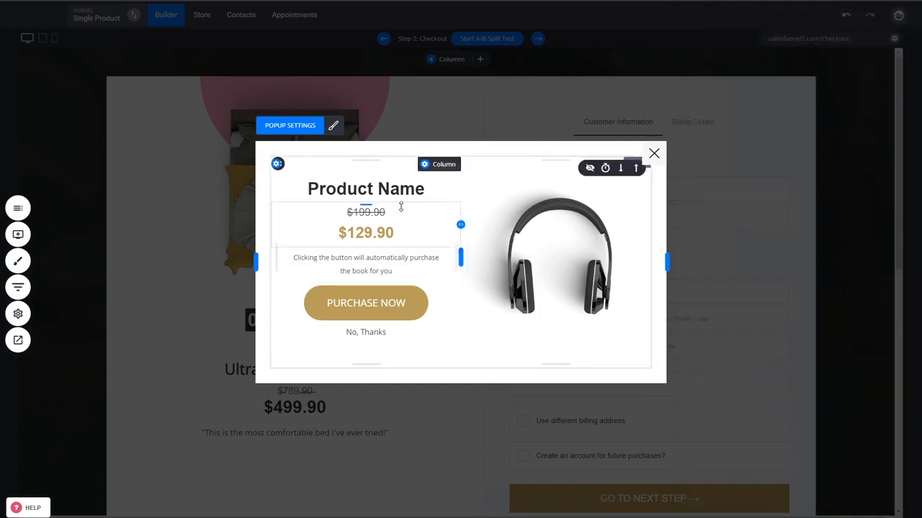
left_click(661, 157)
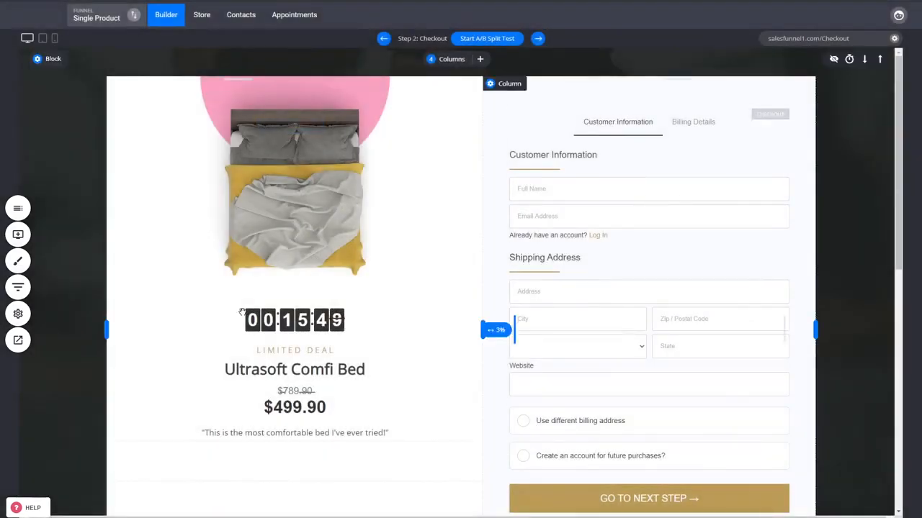
Start an A/B split test for the Checkout step with a duplicate of its page, and return to the page
left_click(24, 291)
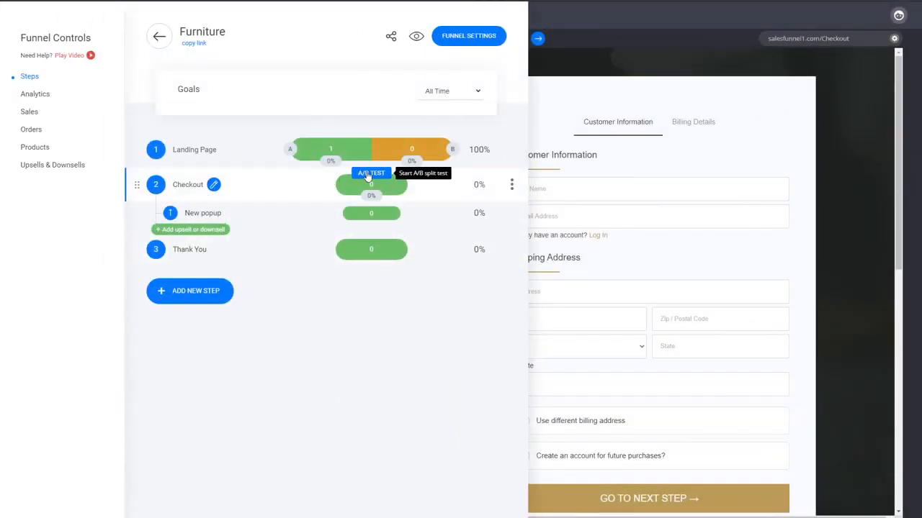
left_click(368, 175)
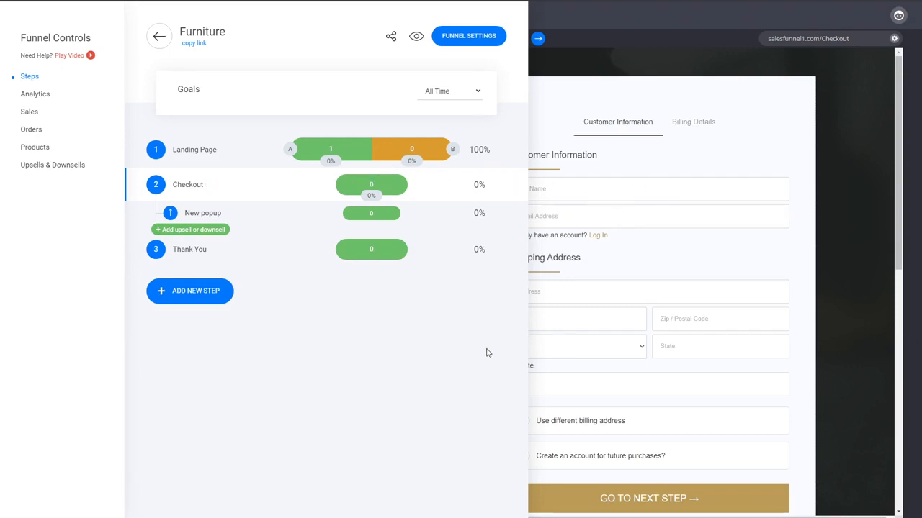
mouse_move(372, 178)
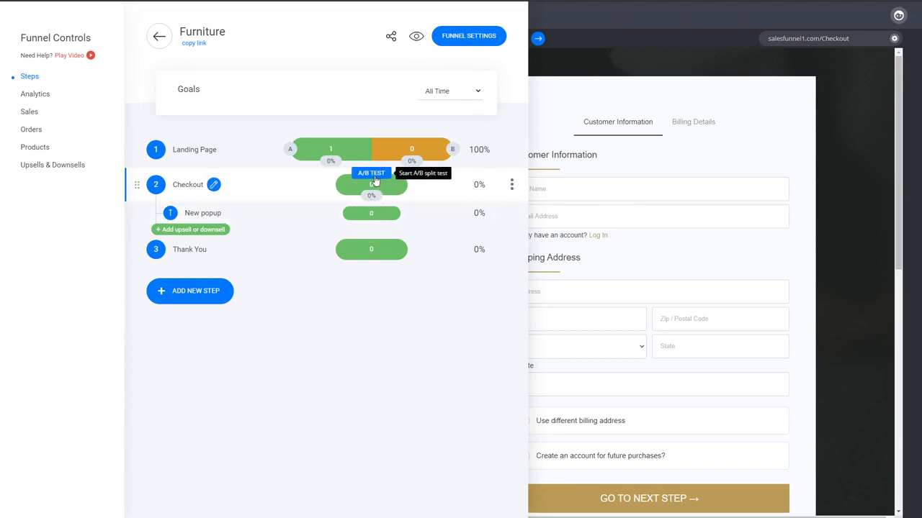
left_click(376, 175)
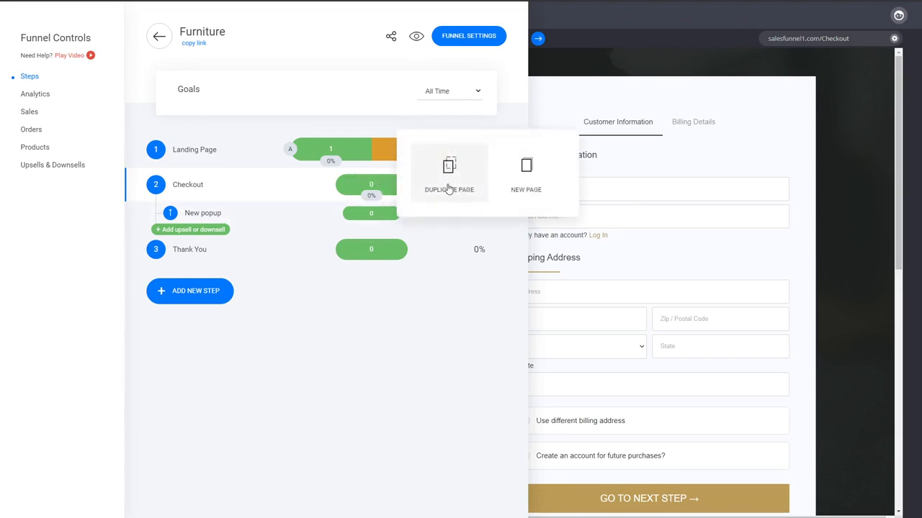
left_click(448, 186)
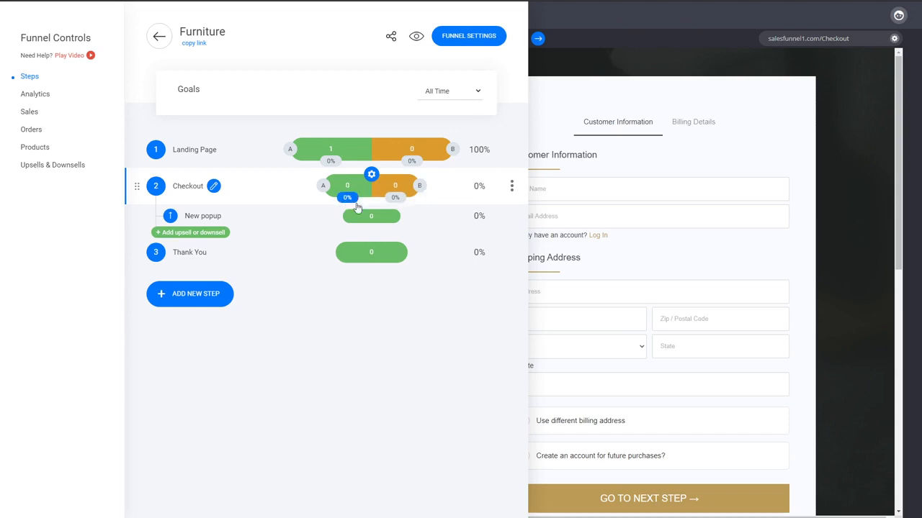
left_click(650, 167)
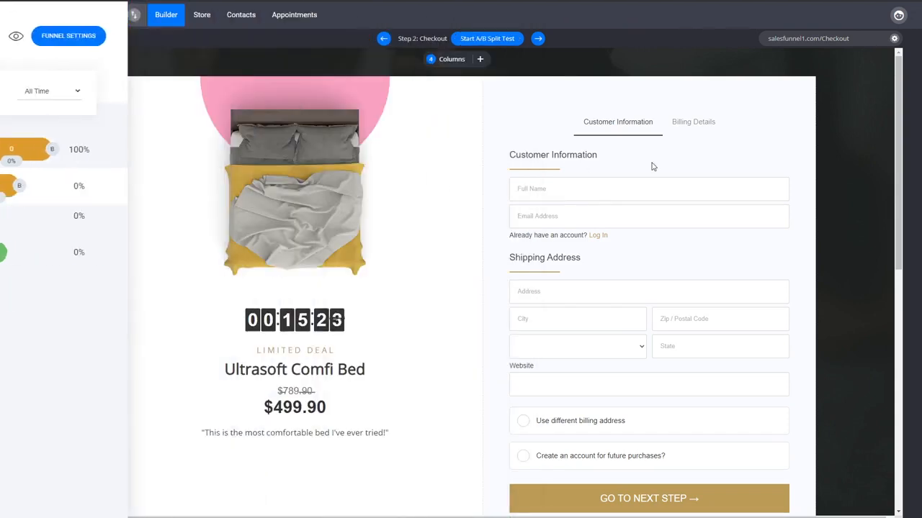